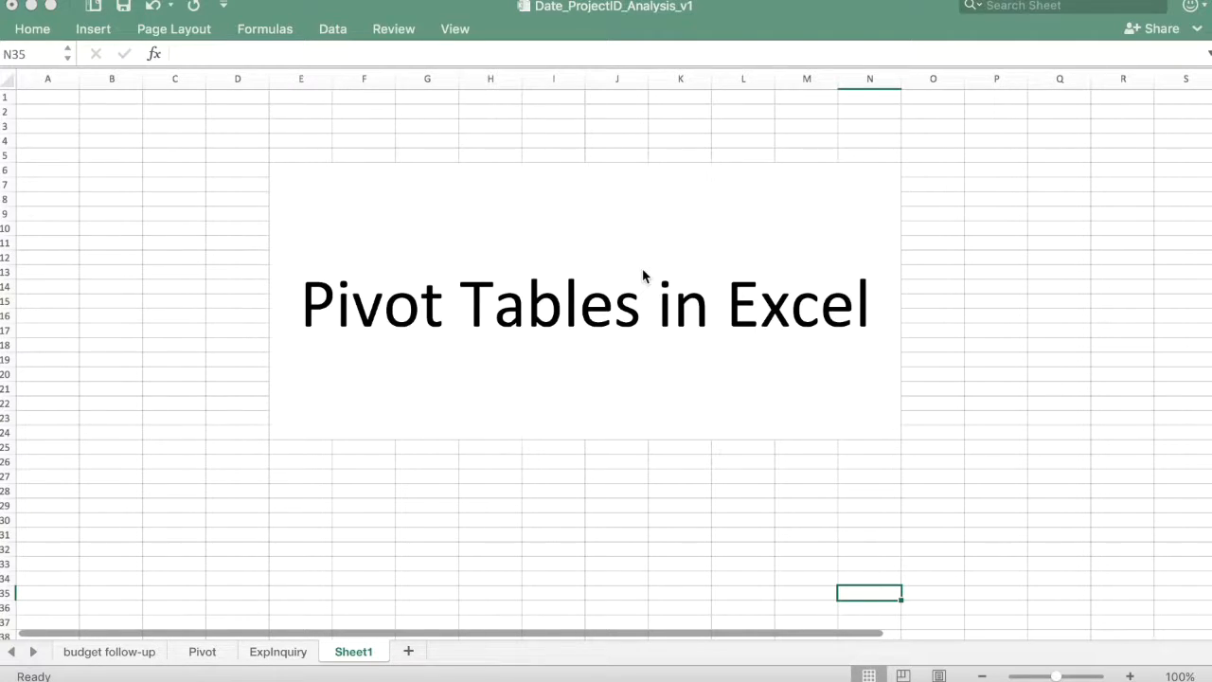
# Open the ExpInquiry sheet and review its transaction rows, including task names, employees, quantities and burdened costs.
pyautogui.click(291, 653)
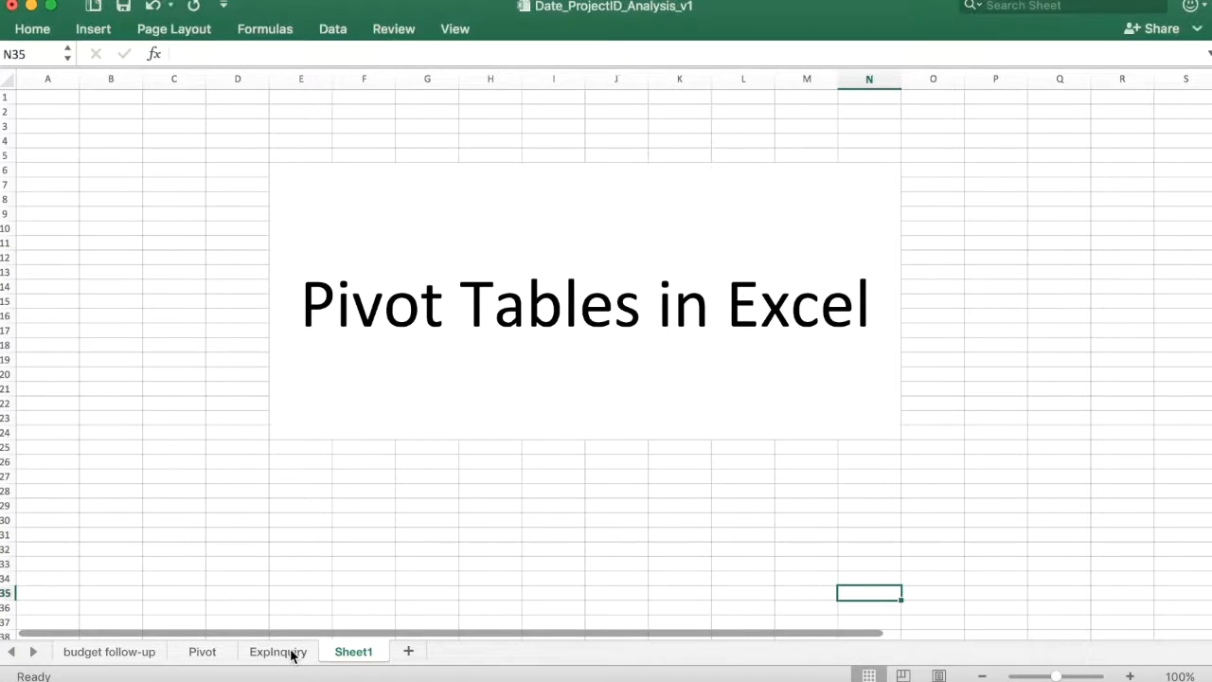
pyautogui.click(291, 653)
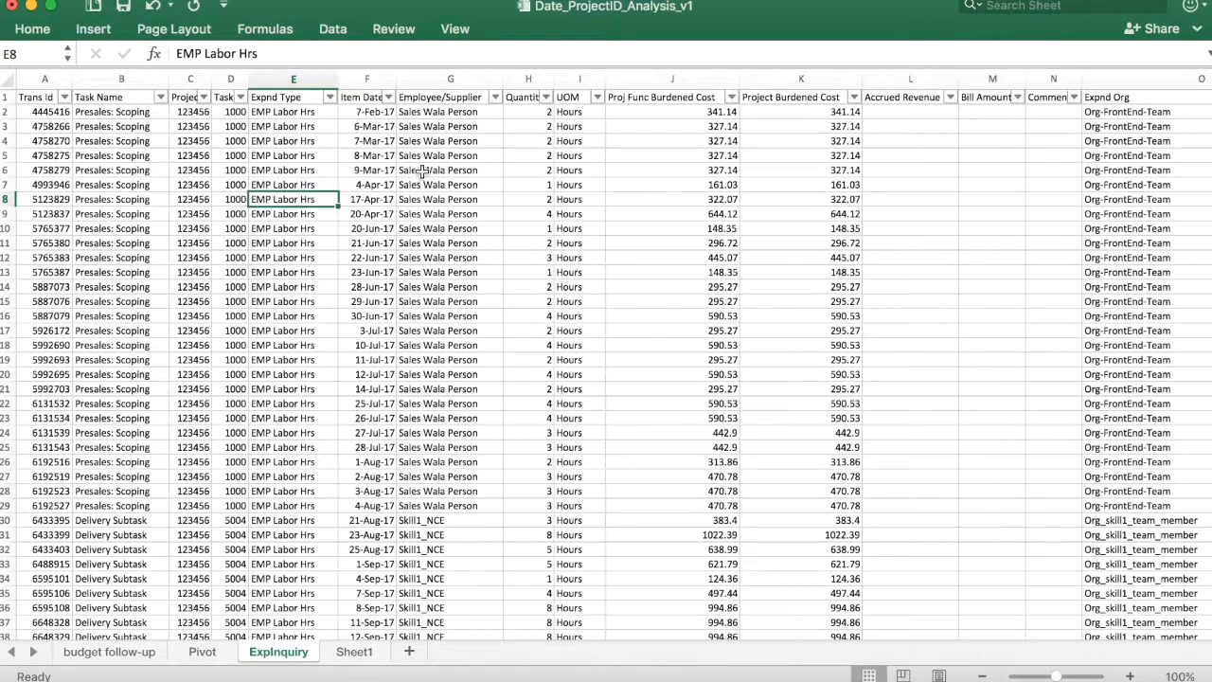
pyautogui.click(528, 156)
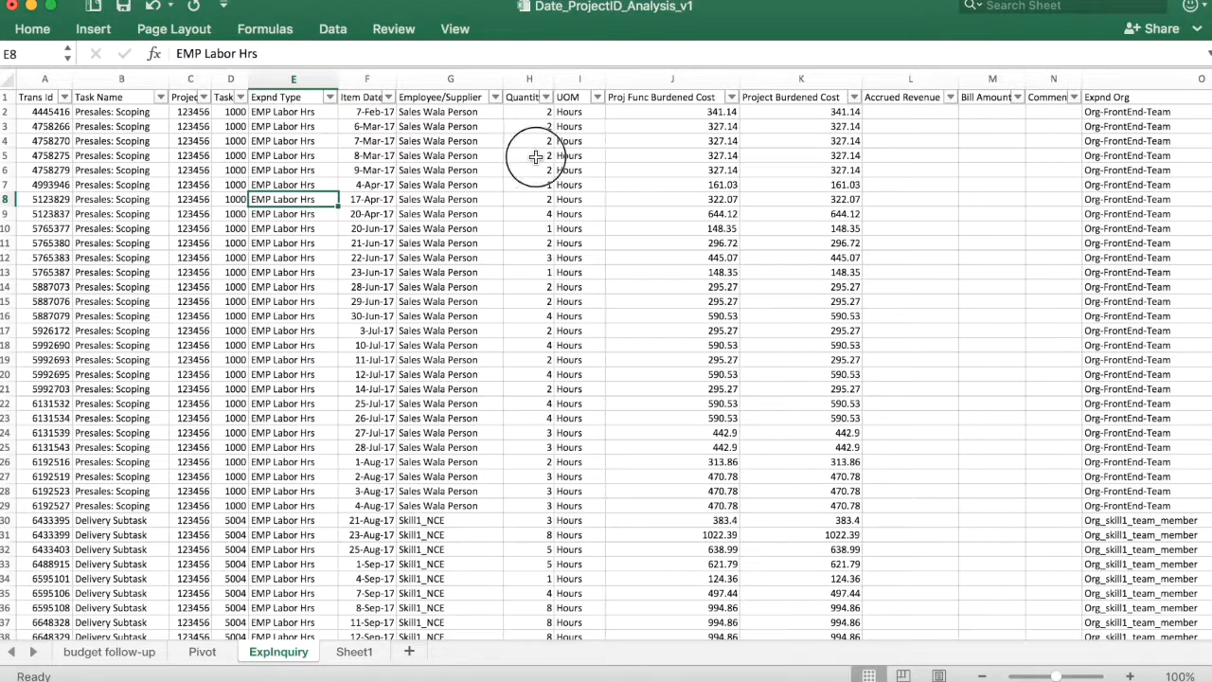
pyautogui.moveTo(697, 152); pyautogui.dragTo(810, 155)
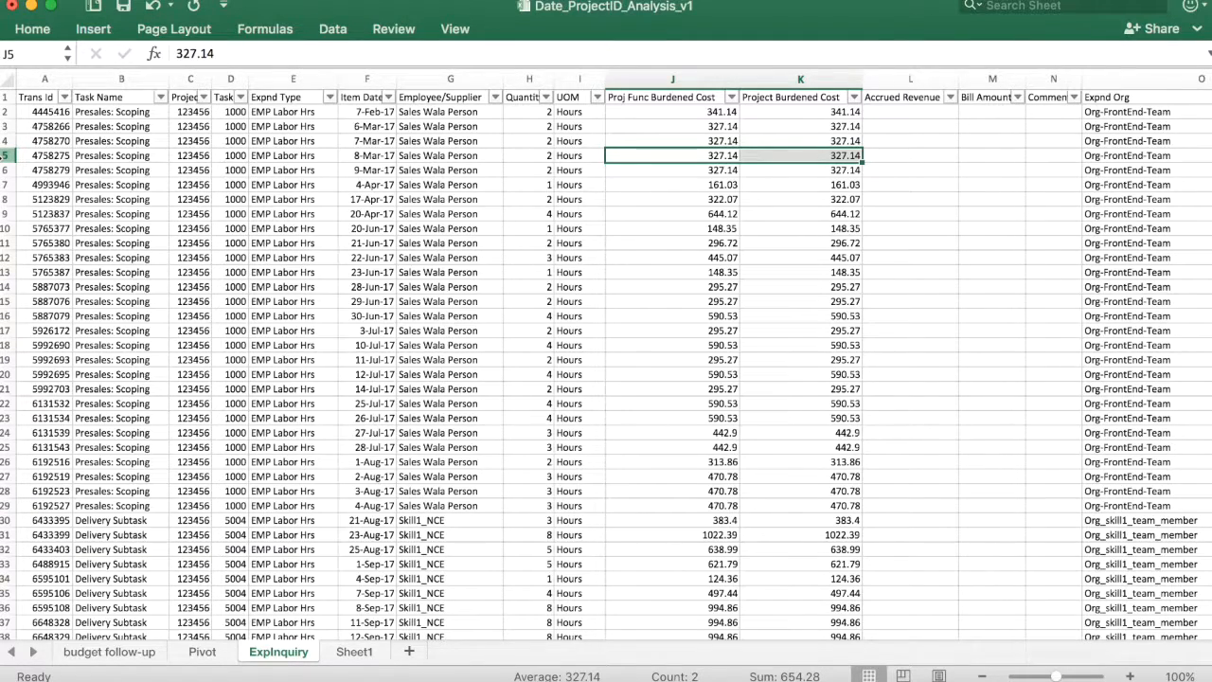
pyautogui.click(8, 156)
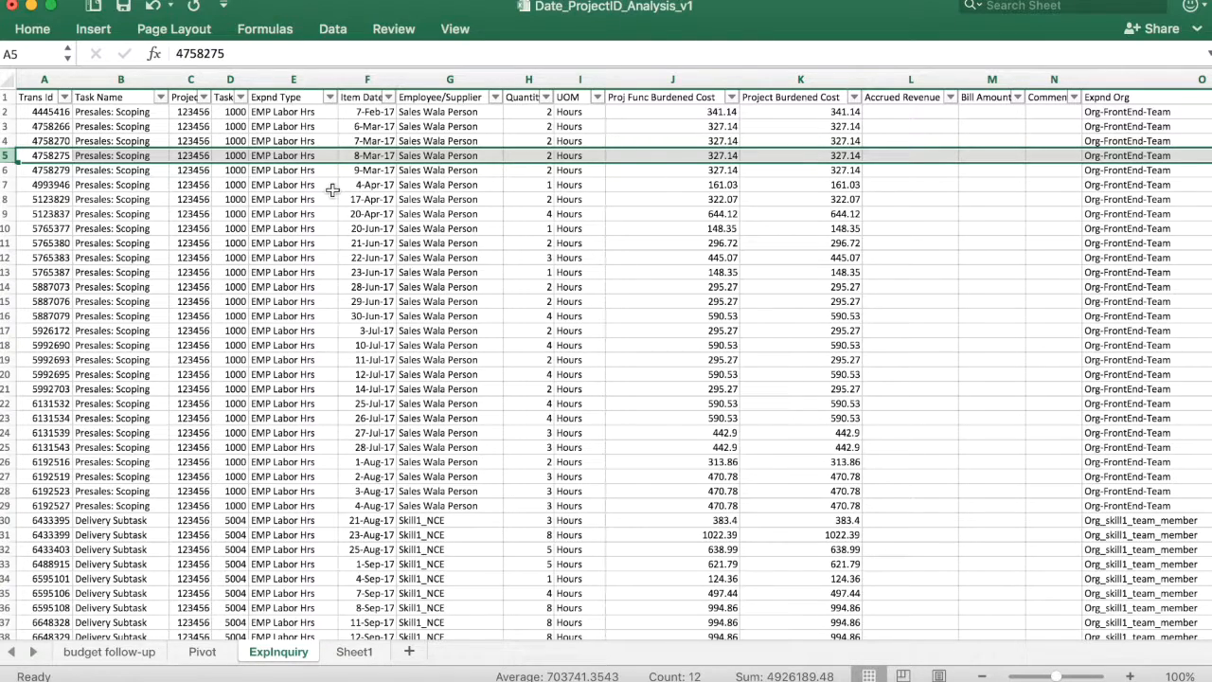
pyautogui.click(5, 199)
pyautogui.scroll(-6, 458, 230)
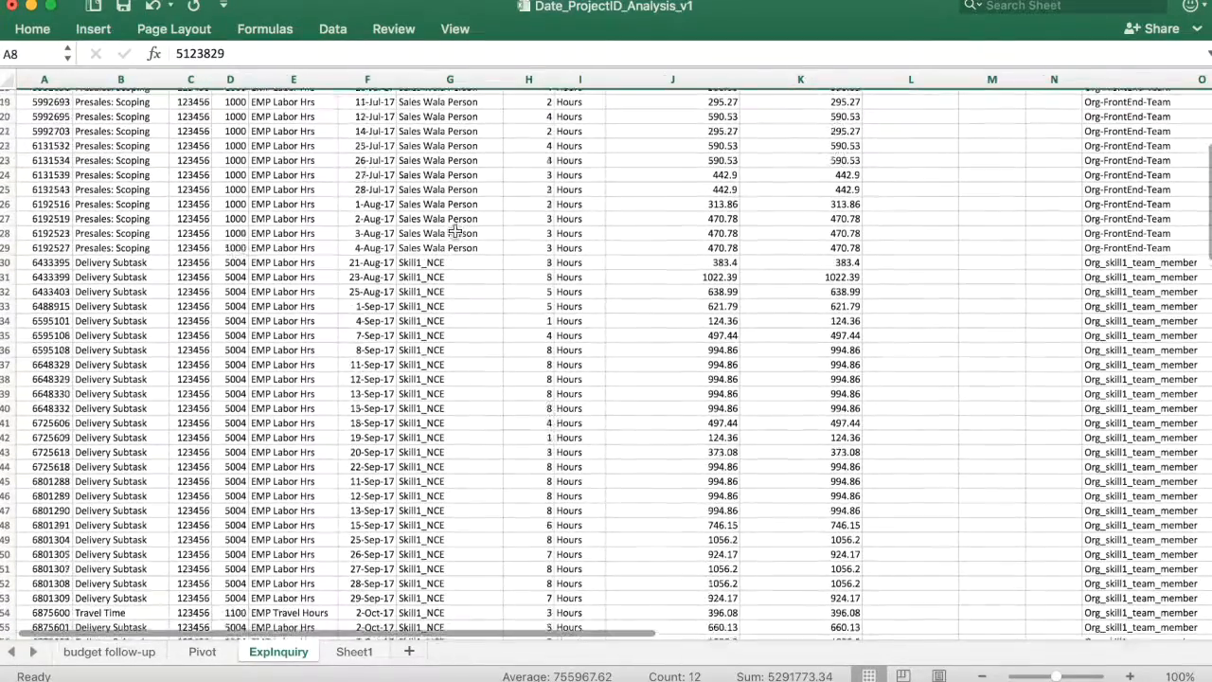
pyautogui.scroll(-1, 455, 231)
pyautogui.click(418, 246)
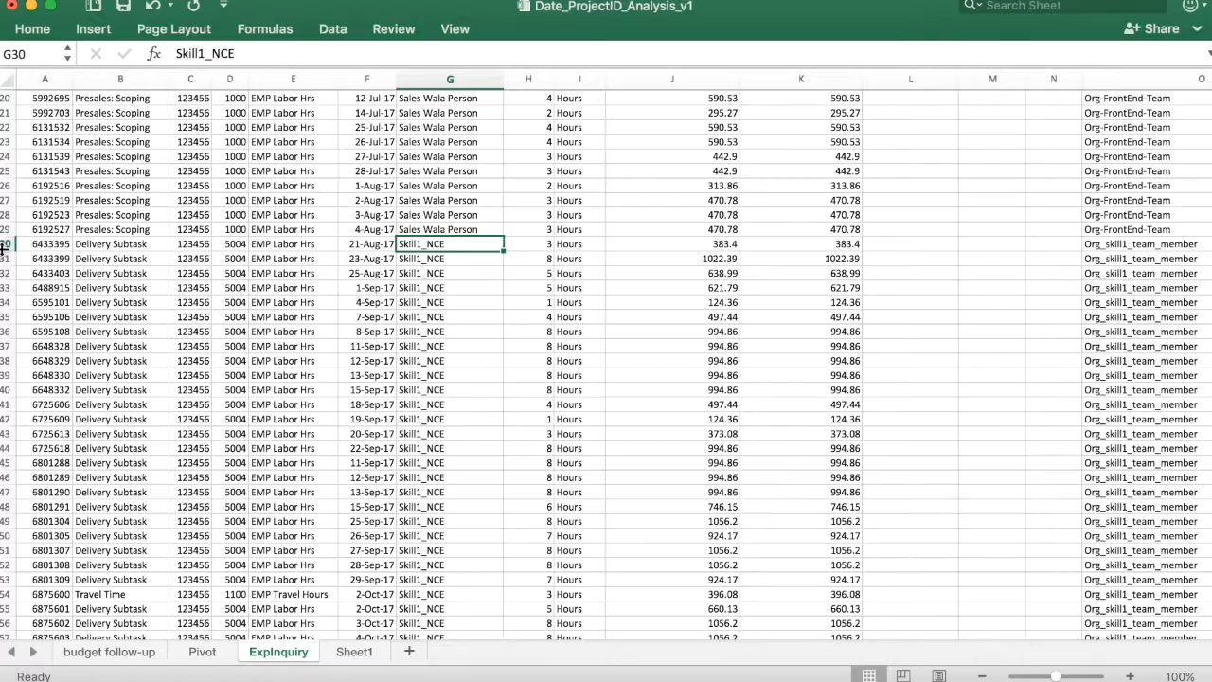
pyautogui.click(106, 248)
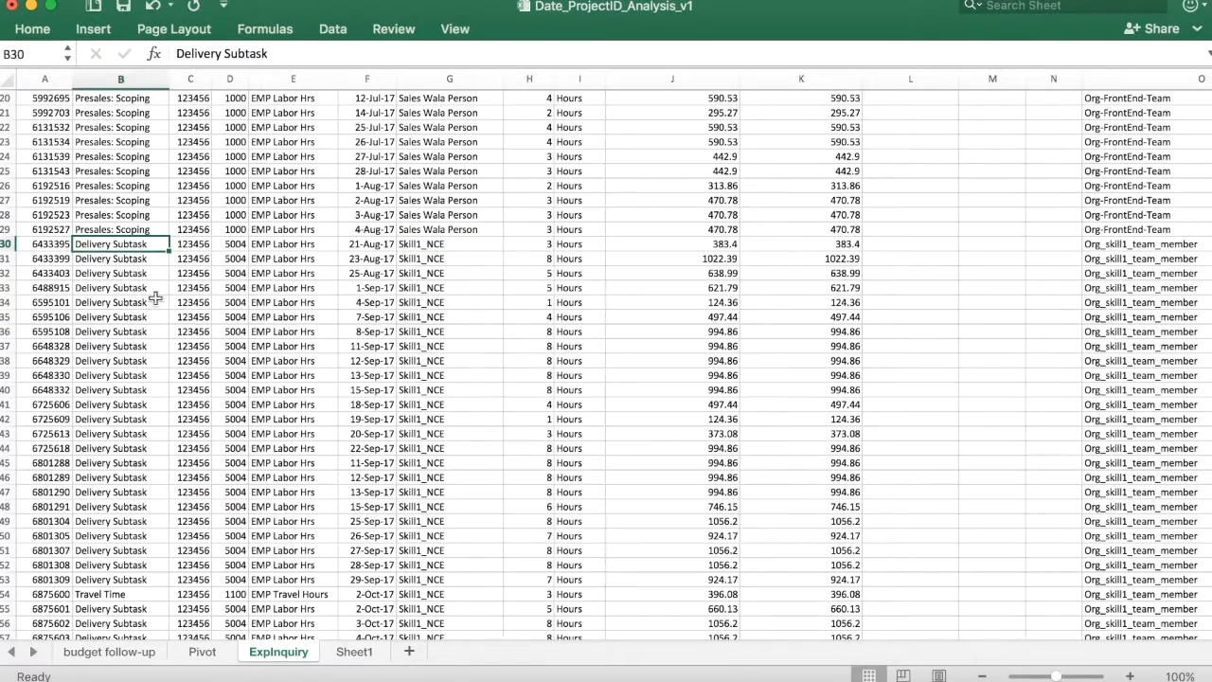
pyautogui.scroll(-15, 154, 297)
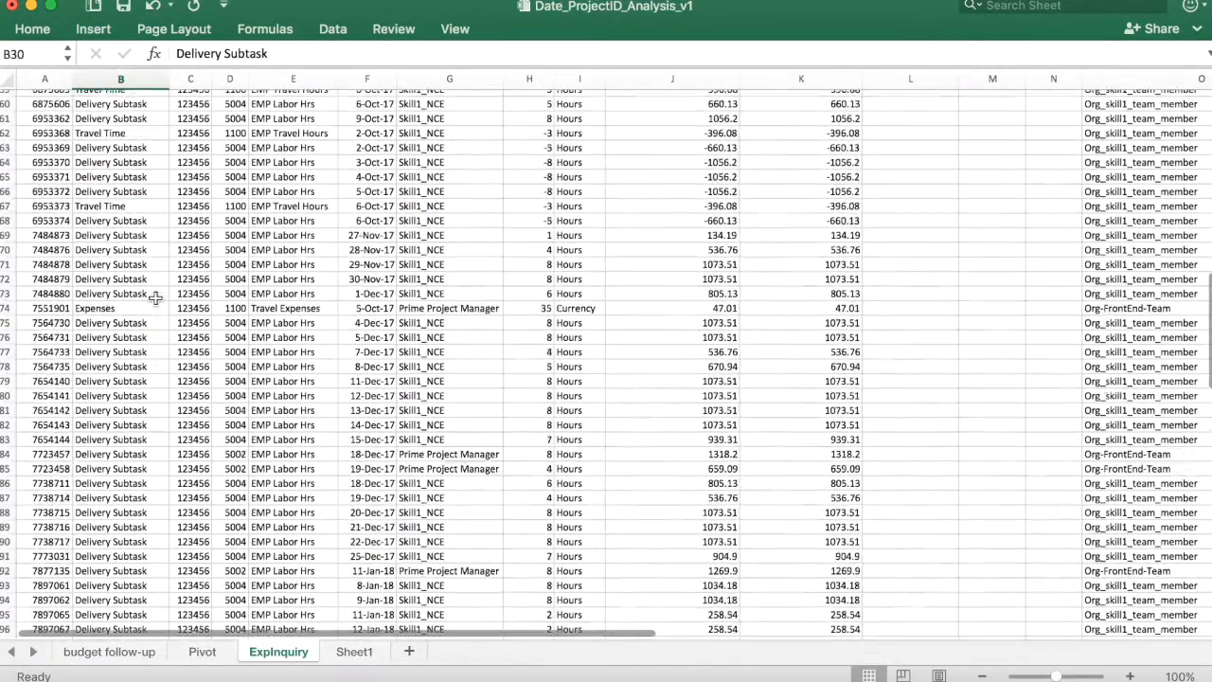
pyautogui.scroll(20, 155, 297)
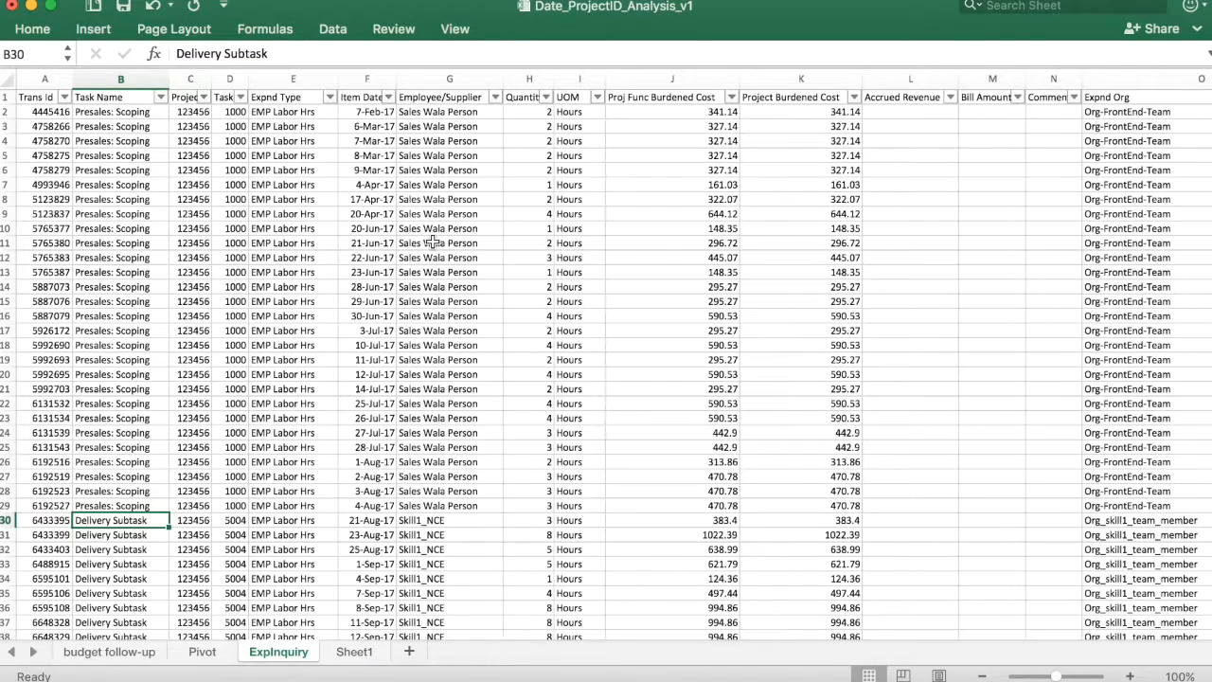
pyautogui.scroll(2, 432, 242)
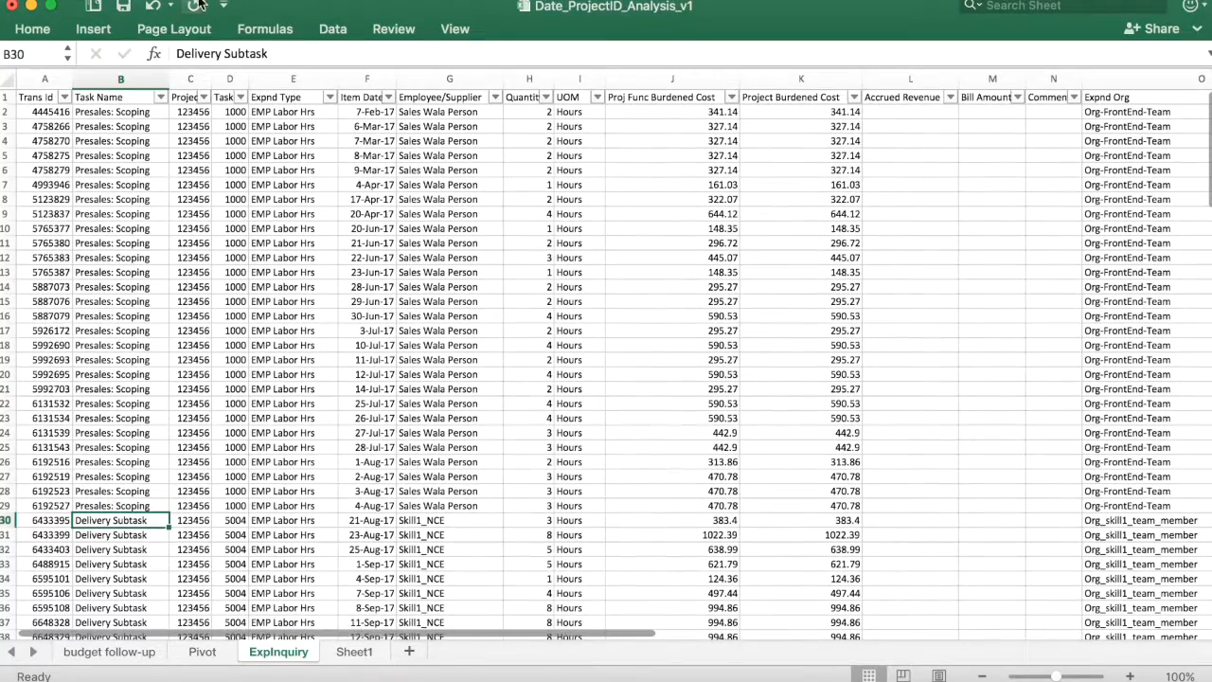
pyautogui.click(10, 81)
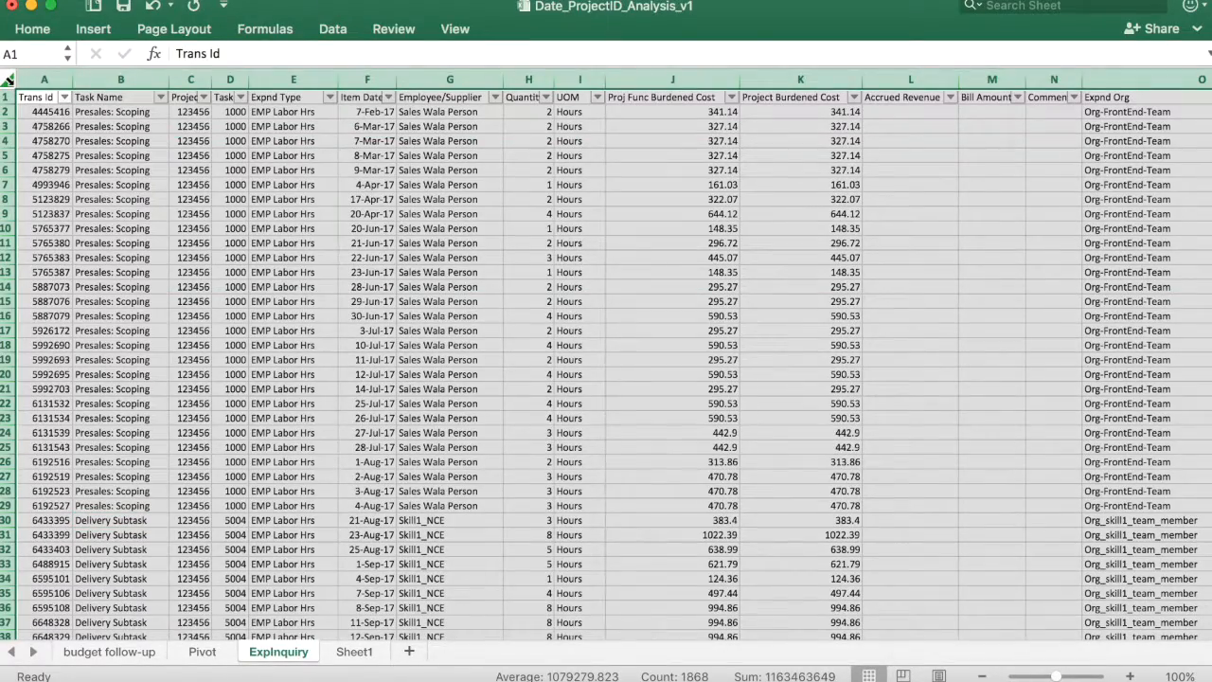
pyautogui.click(192, 243)
pyautogui.scroll(2, 194, 243)
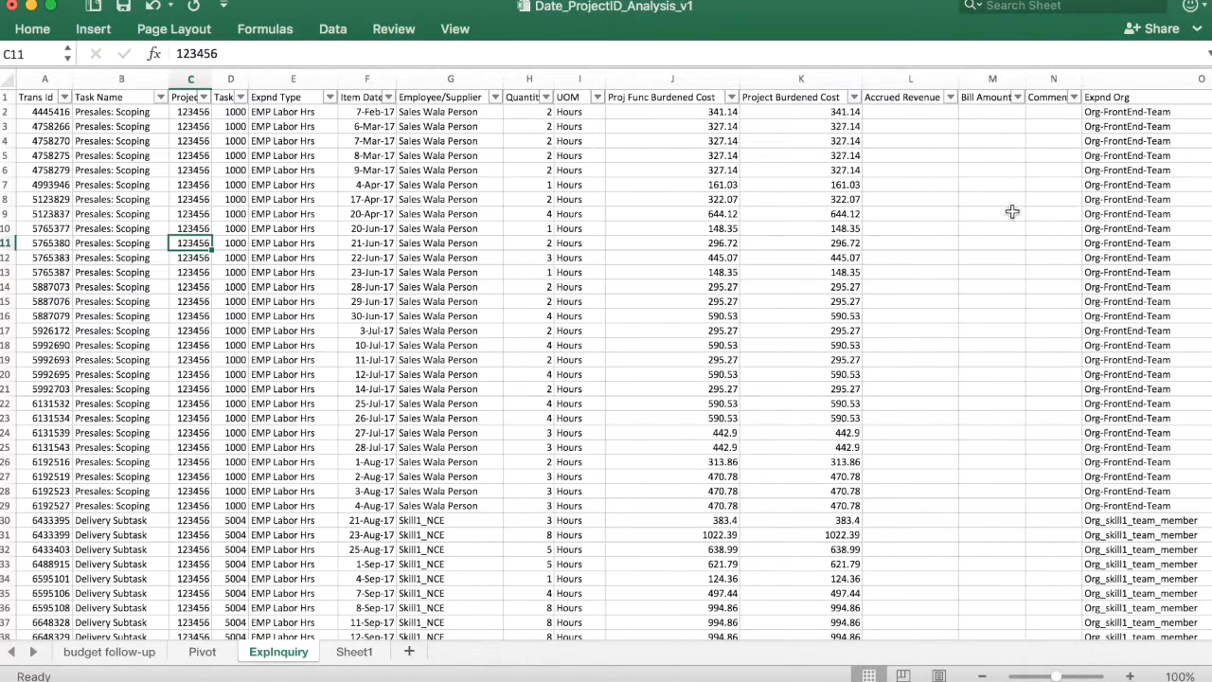
pyautogui.hscroll(5, 1012, 211)
pyautogui.hscroll(-8, 1012, 211)
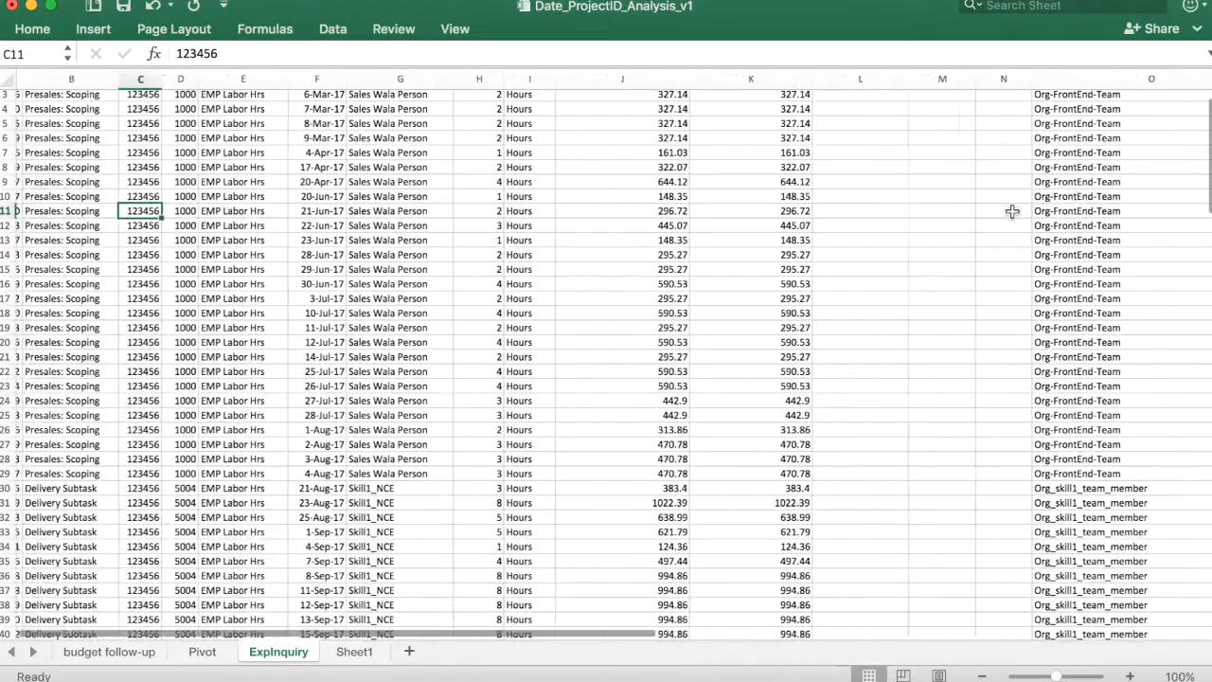
pyautogui.scroll(2, 470, 345)
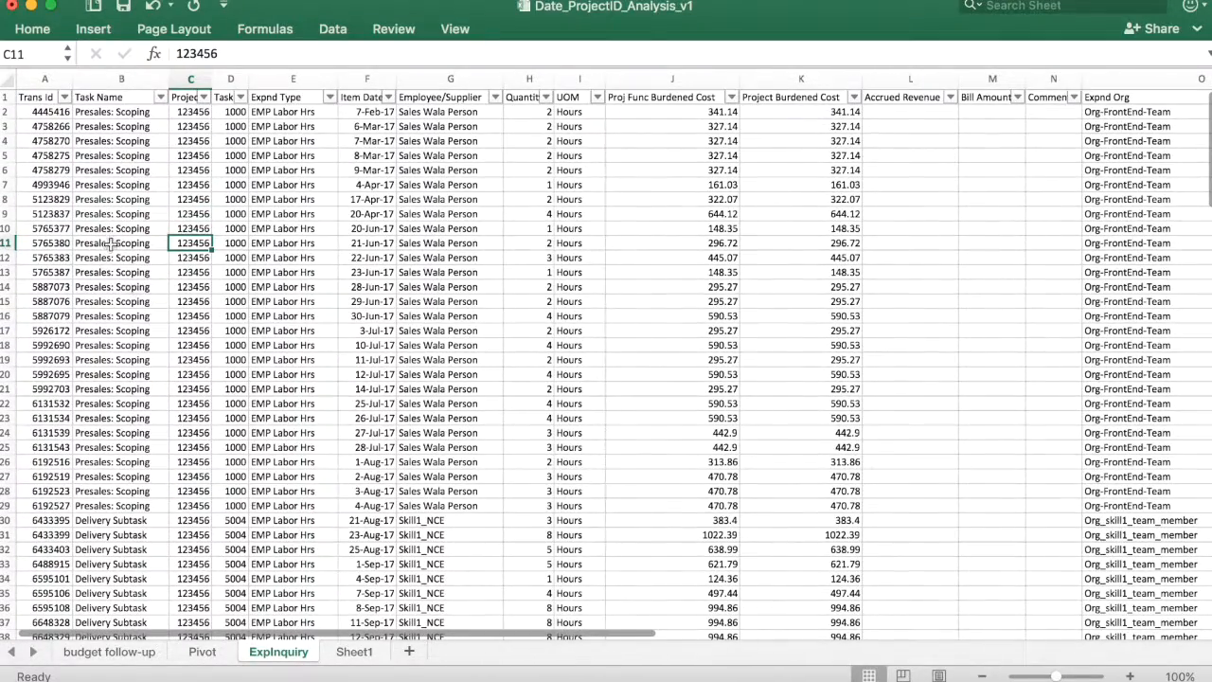
# Create a PivotTable on a new worksheet using all the data in the ExpInquiry sheet.
pyautogui.click(7, 81)
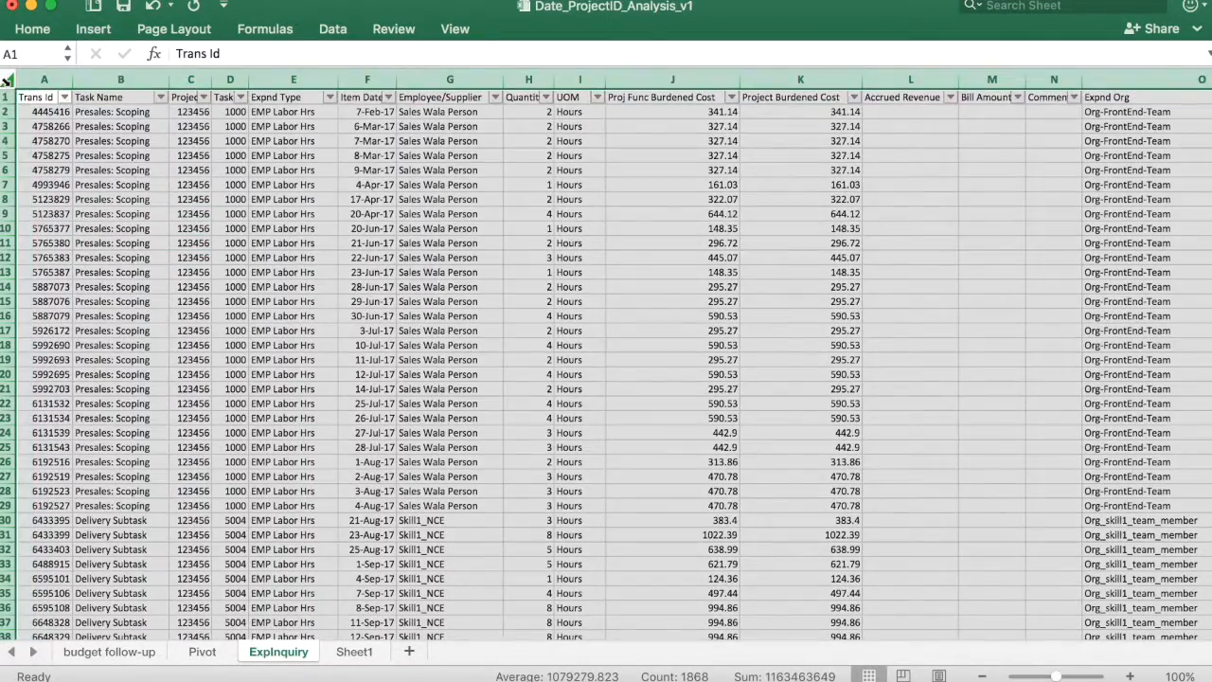
pyautogui.click(102, 32)
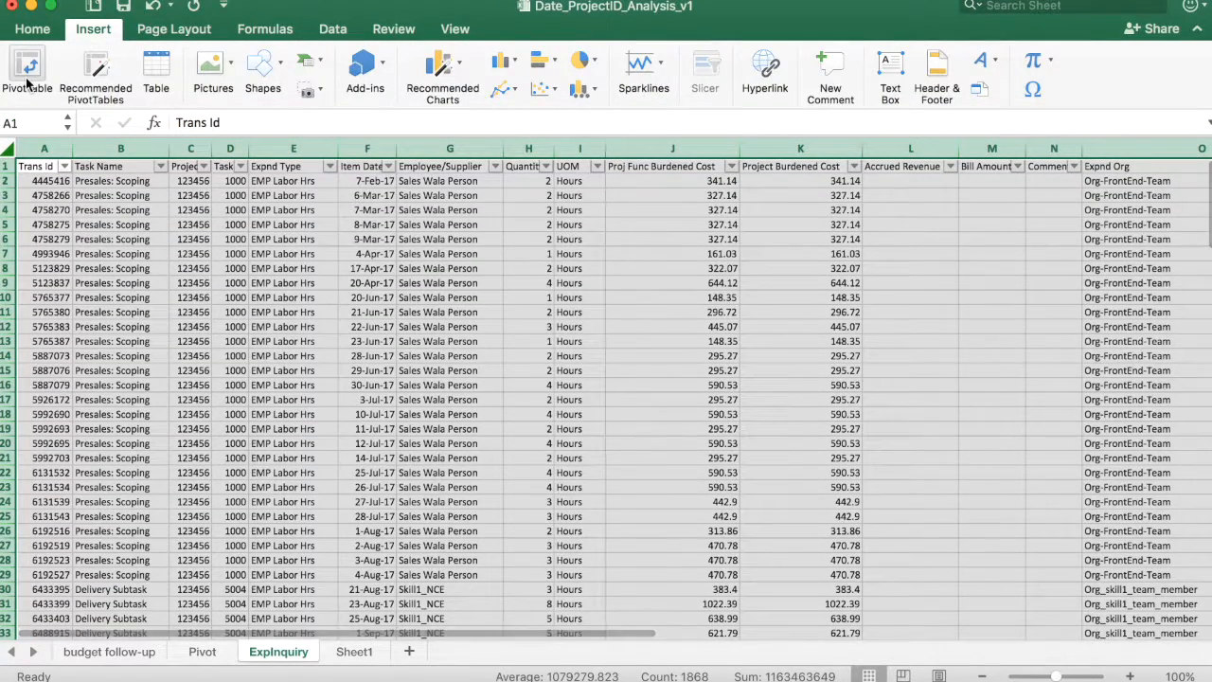
pyautogui.click(27, 76)
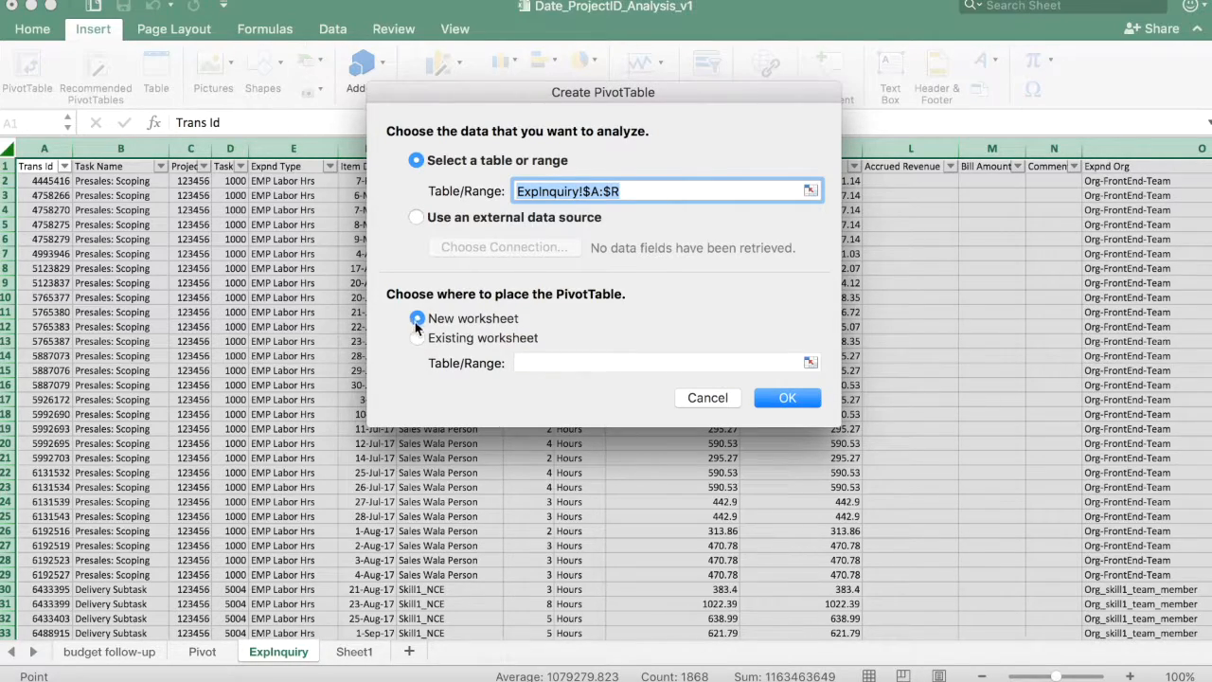
pyautogui.click(805, 401)
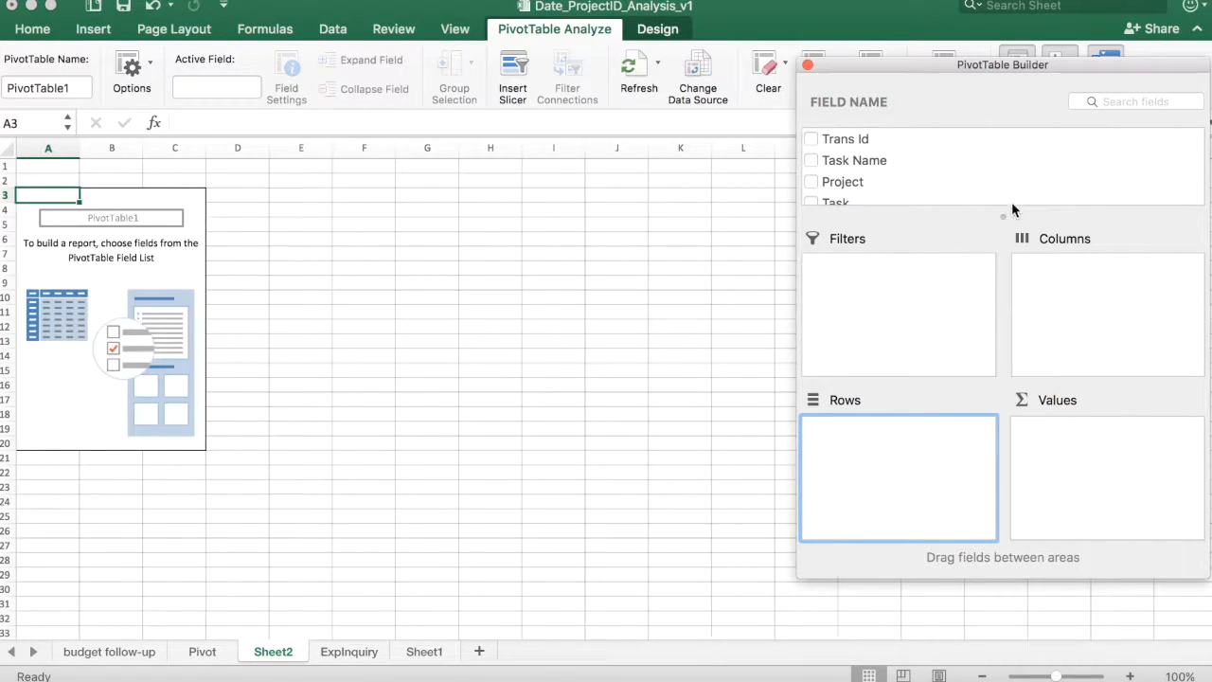
# Add the Employee/Supplier field to the PivotTable and place it in the Rows area.
pyautogui.scroll(-4, 931, 163)
pyautogui.scroll(-1, 931, 162)
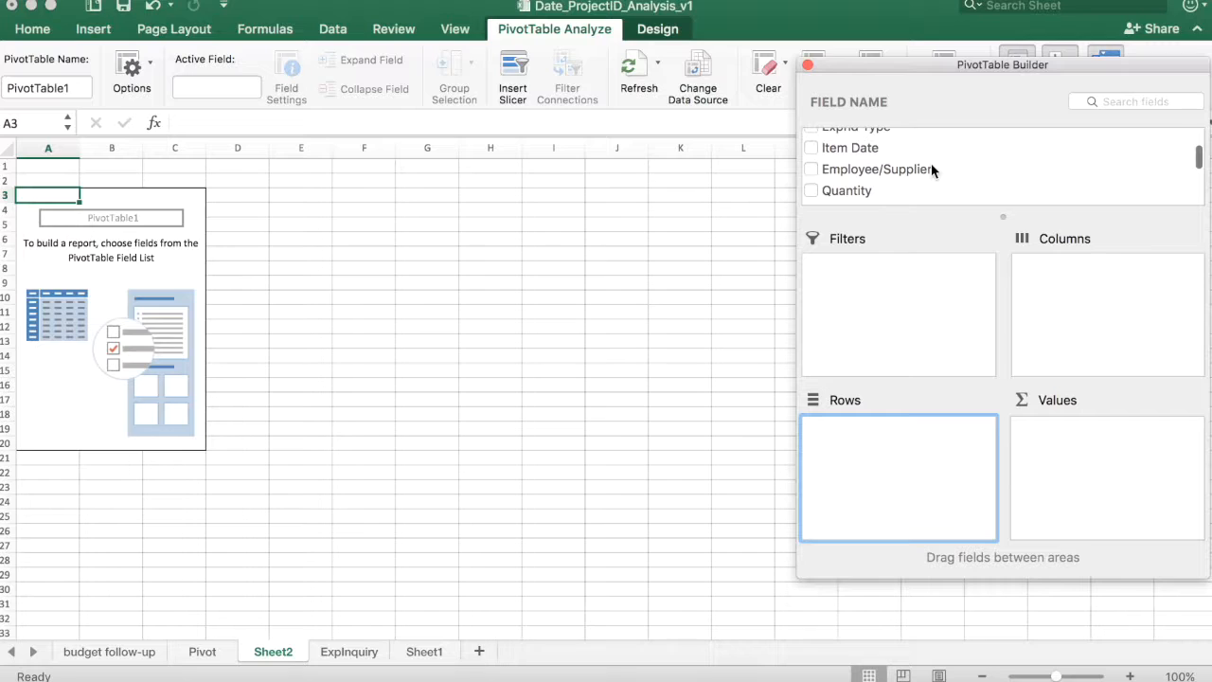
pyautogui.click(812, 169)
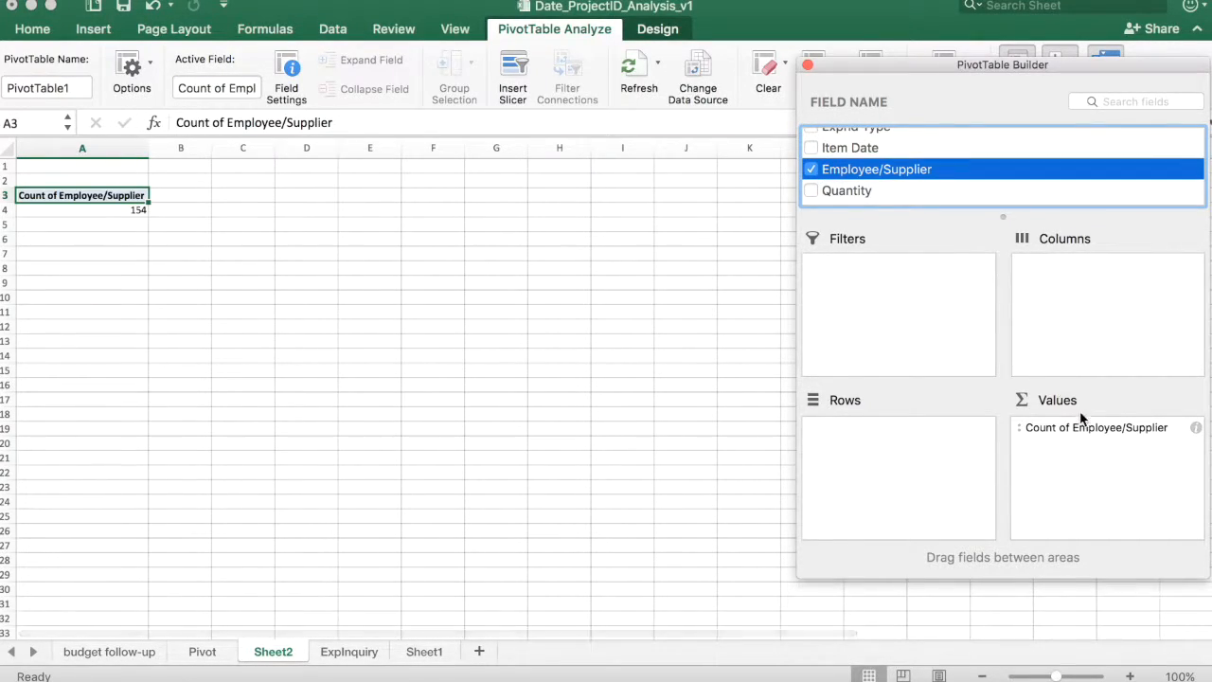
pyautogui.click(1119, 429)
pyautogui.moveTo(1118, 431); pyautogui.dragTo(902, 437)
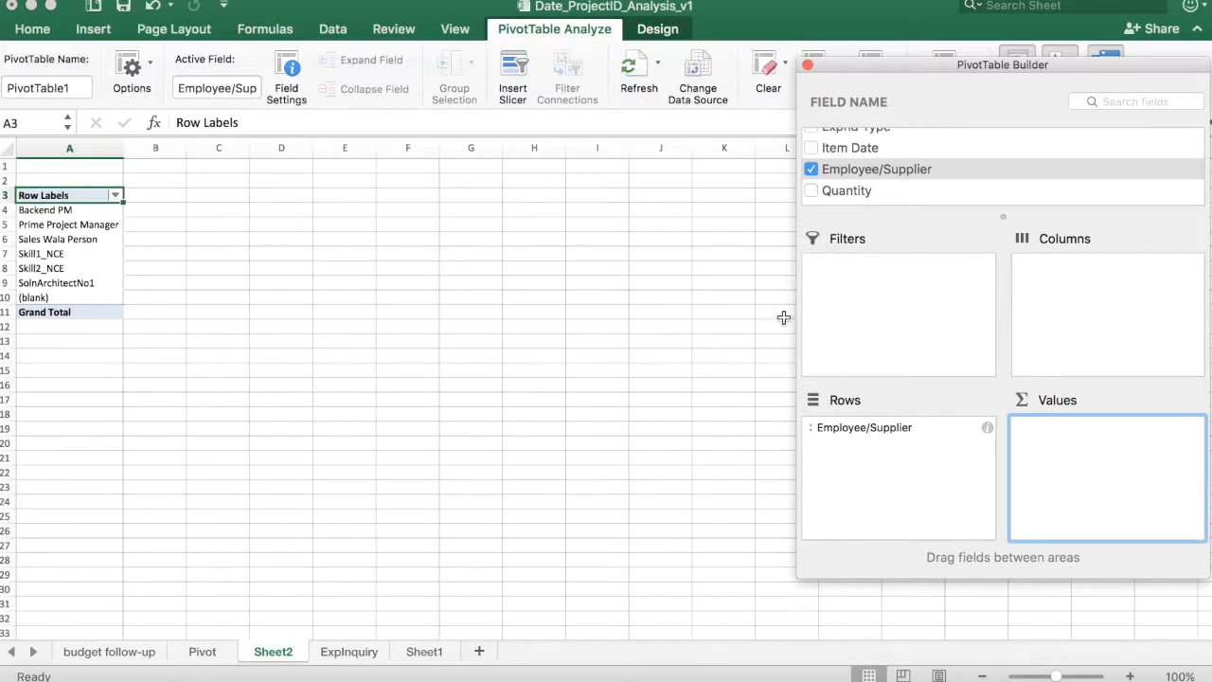
# Add the UOM field to the PivotTable and move it from Values to Columns.
pyautogui.scroll(3, 934, 196)
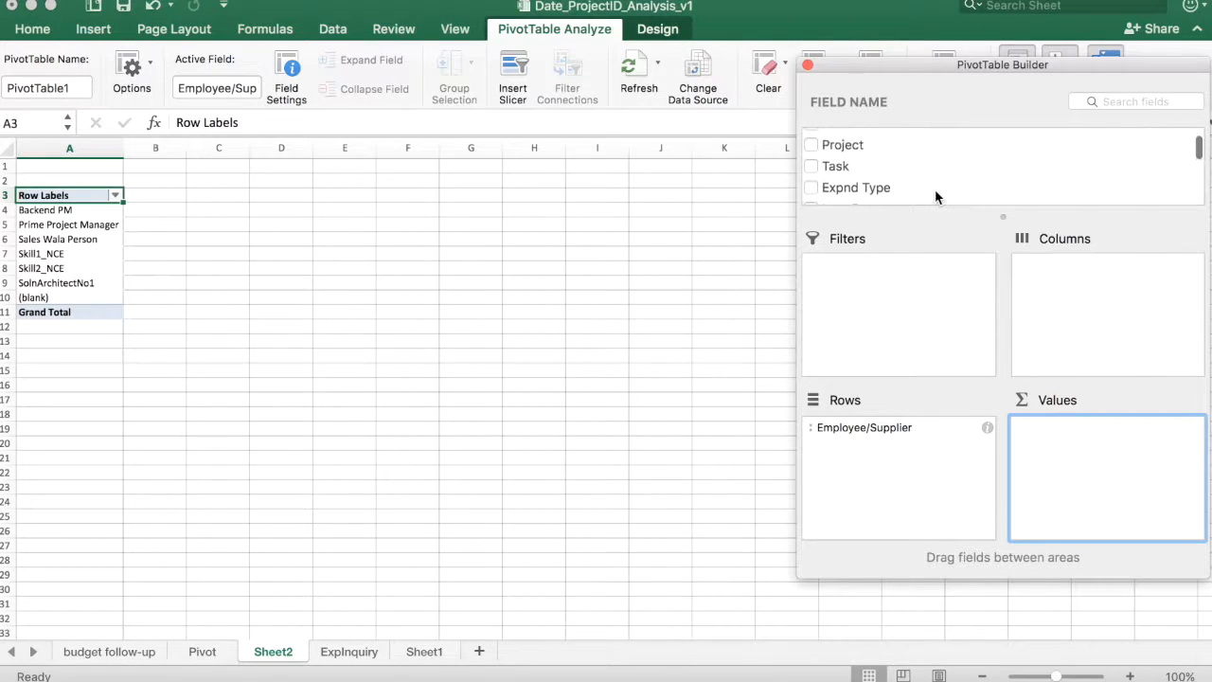
pyautogui.scroll(-2, 935, 196)
pyautogui.scroll(-4, 935, 196)
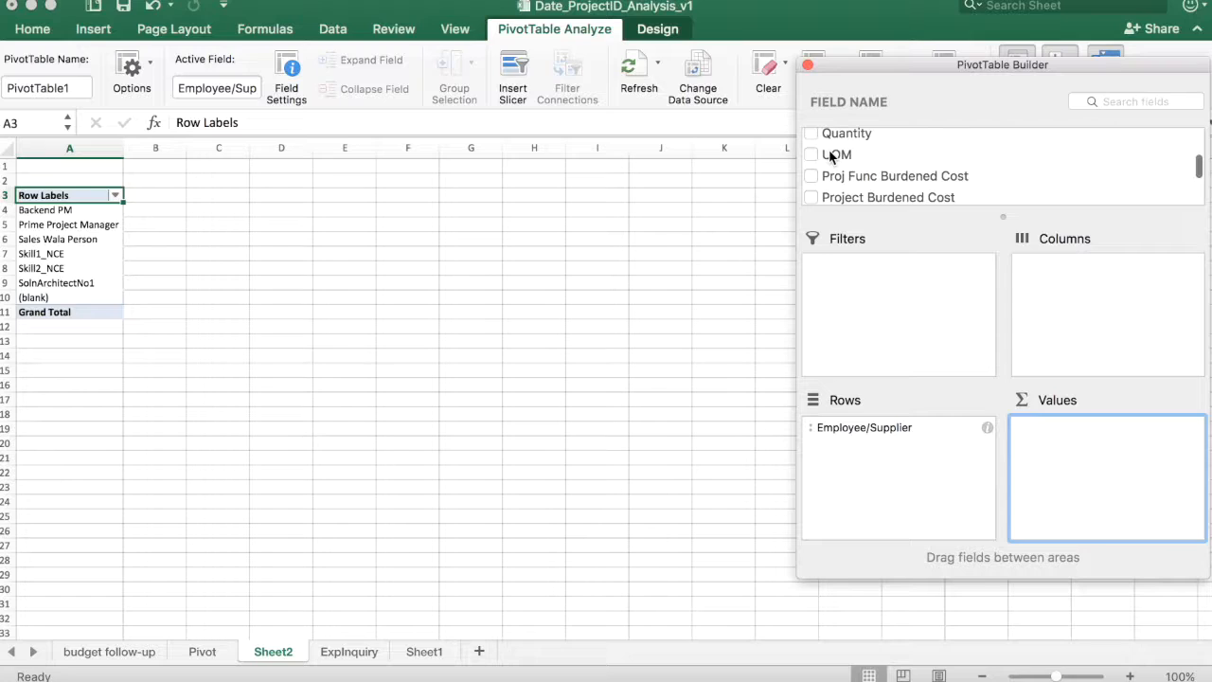
pyautogui.click(829, 157)
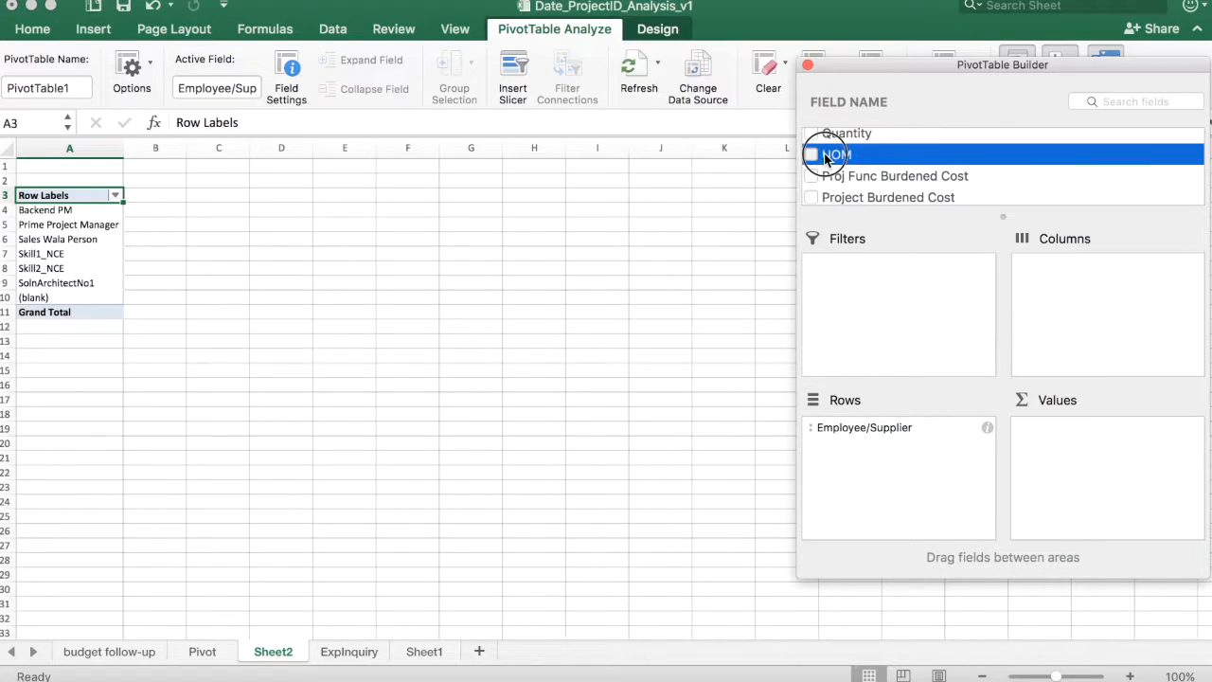
pyautogui.click(827, 158)
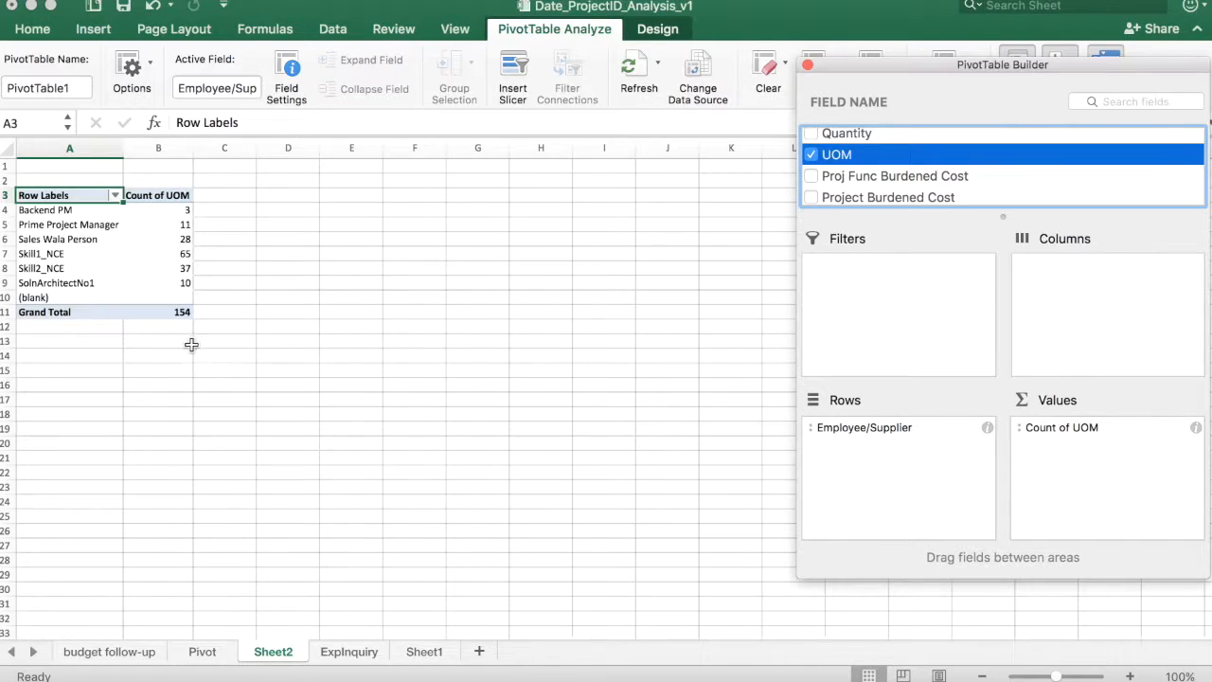
pyautogui.moveTo(1060, 428); pyautogui.dragTo(1109, 289)
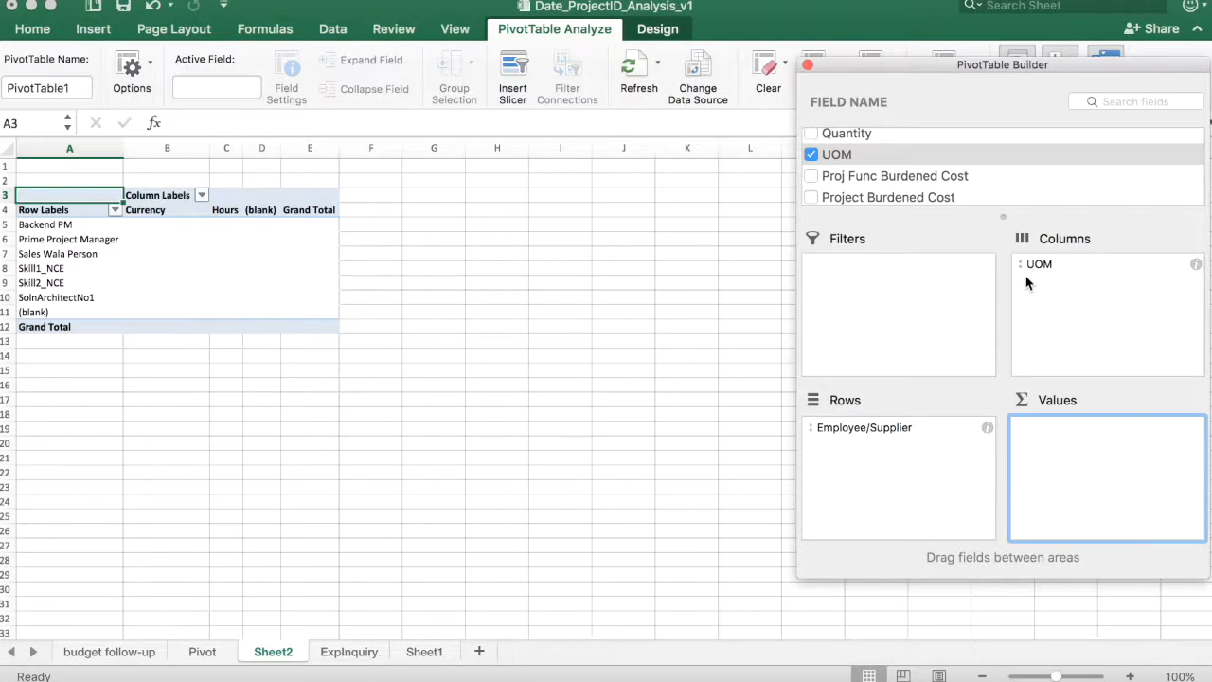
# Add UOM to the PivotTable's Values as well and summarize that value field by Sum.
pyautogui.moveTo(838, 154); pyautogui.dragTo(1087, 438)
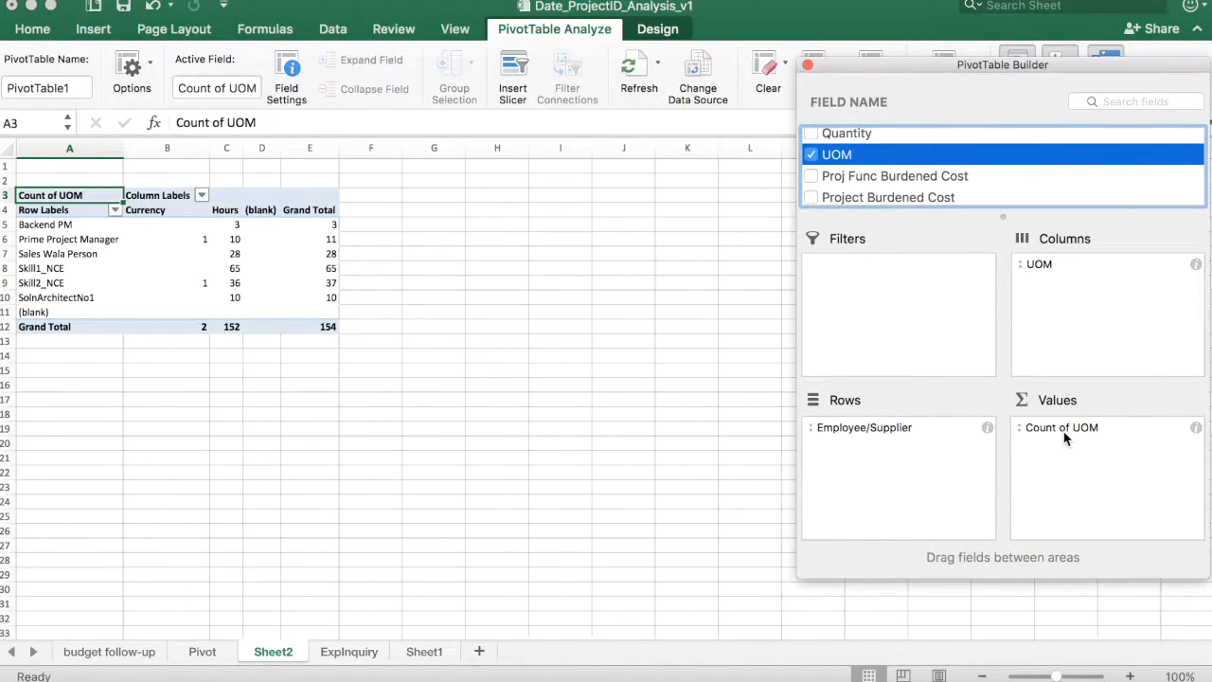
pyautogui.click(1062, 428)
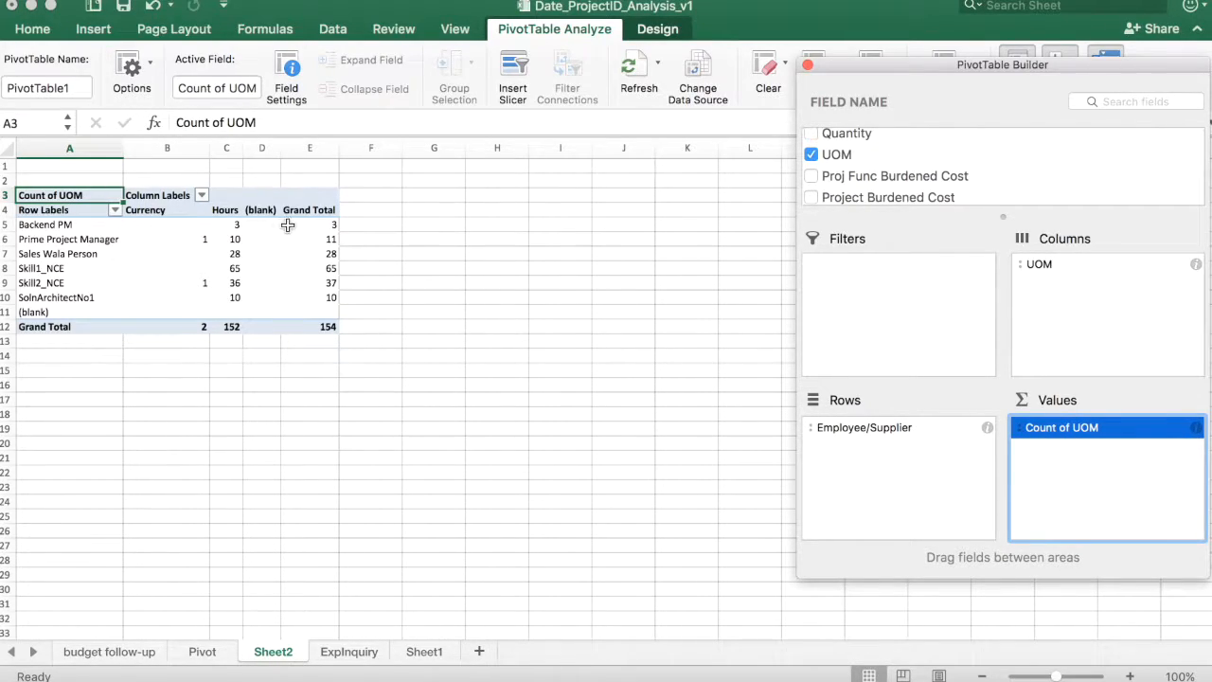
pyautogui.click(1051, 427)
pyautogui.click(975, 638)
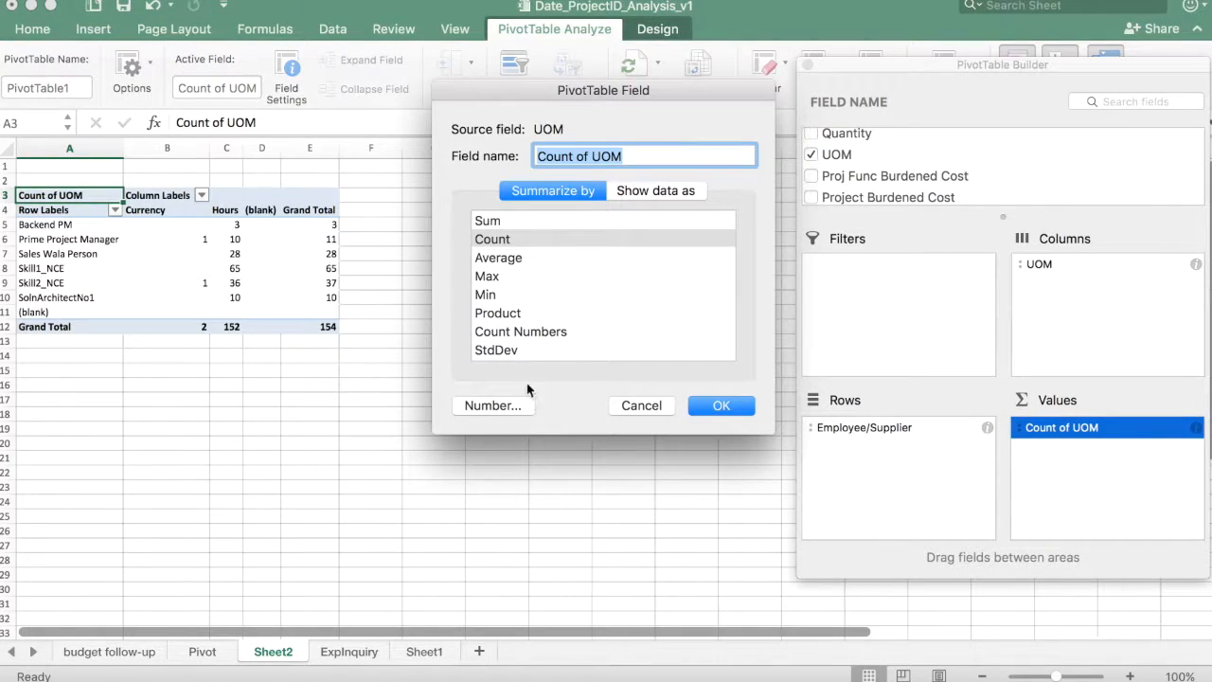
pyautogui.click(492, 224)
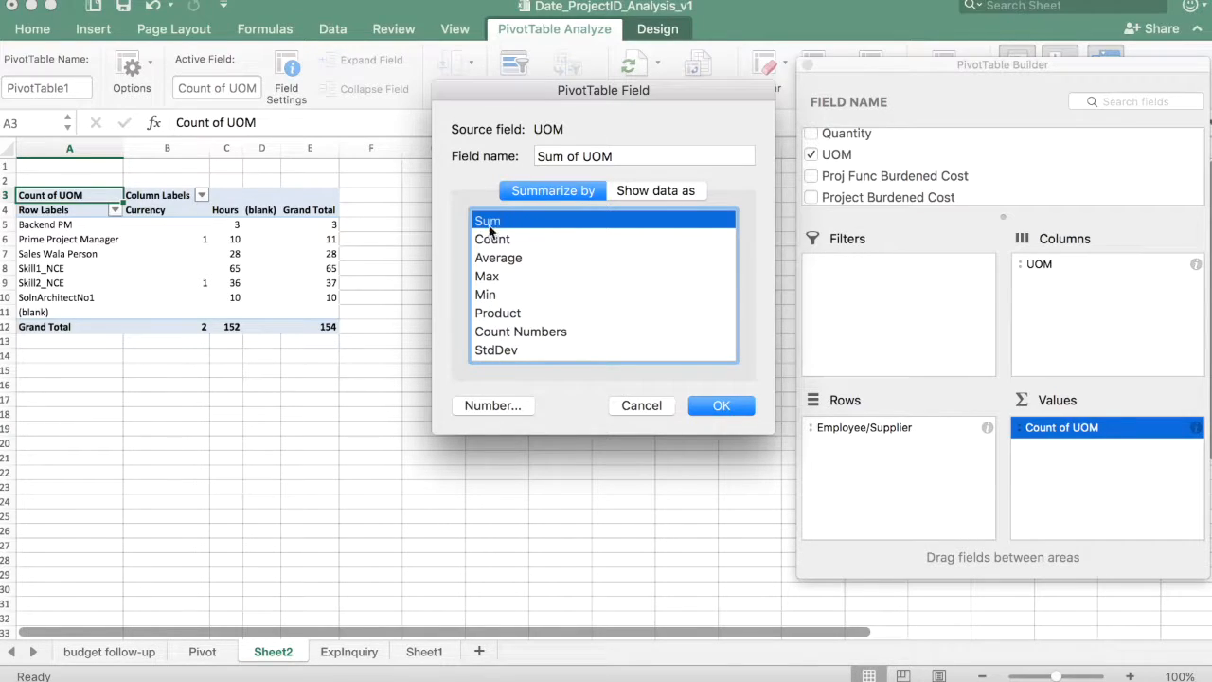
pyautogui.click(725, 407)
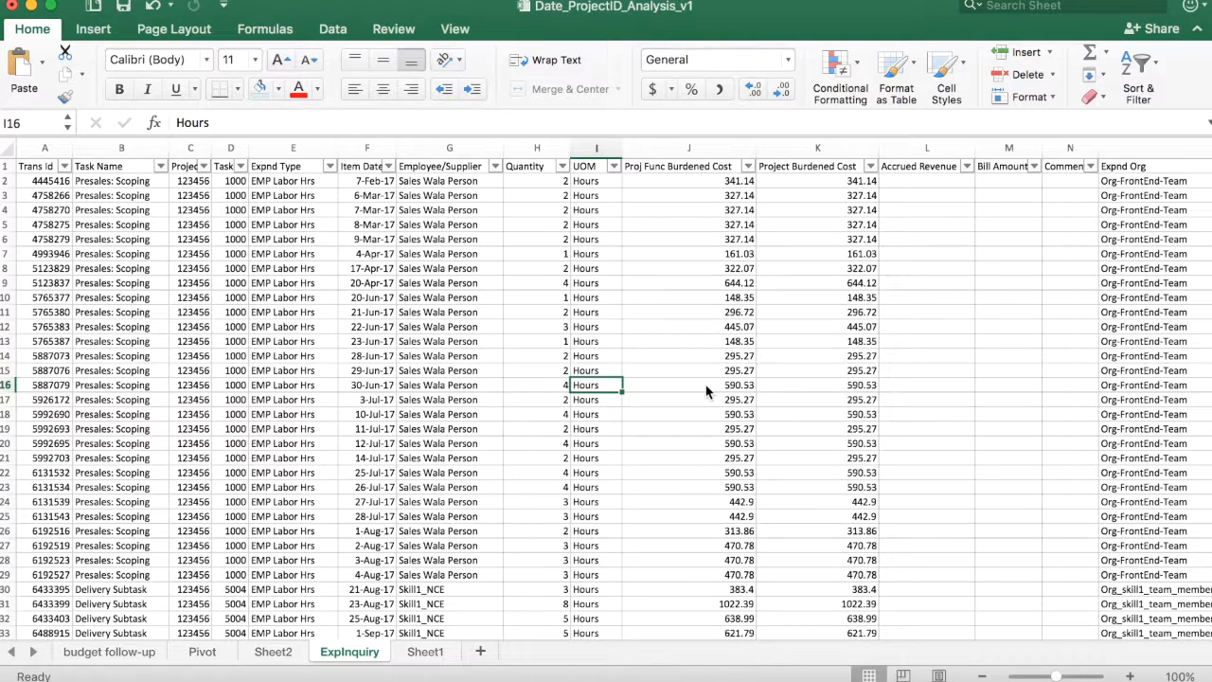
# Return to the PivotTable on Sheet2 and place the UOM field back in the Columns area.
pyautogui.click(287, 656)
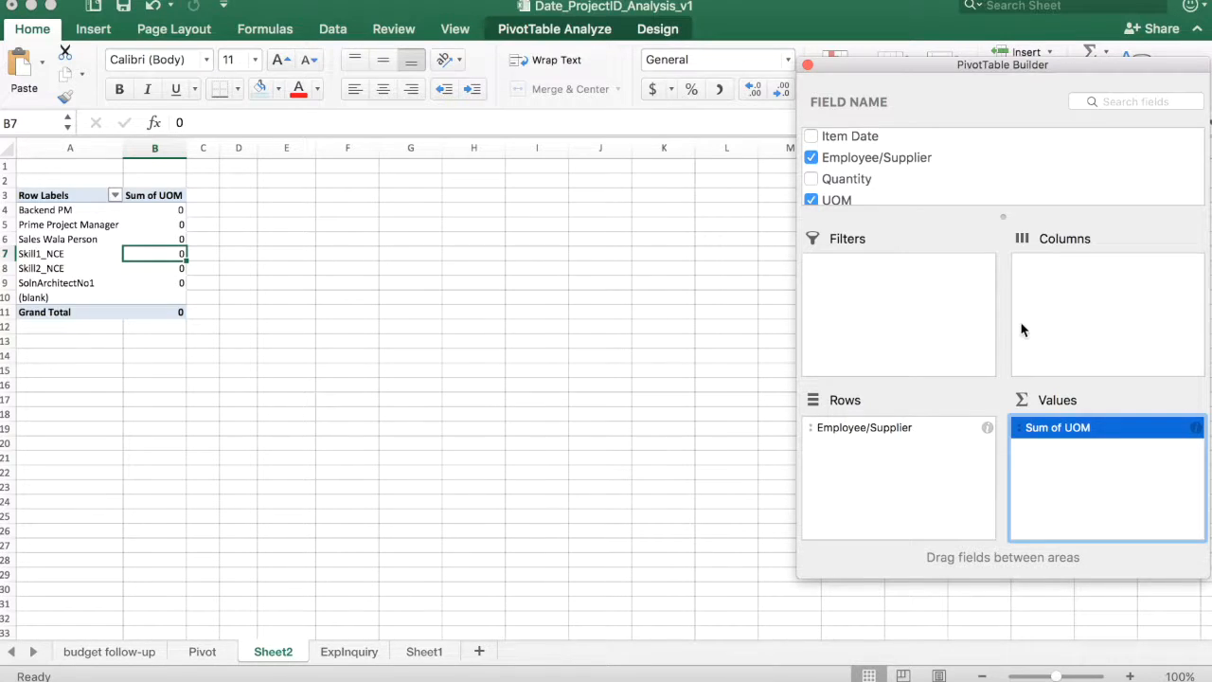
pyautogui.moveTo(797, 178); pyautogui.dragTo(870, 208)
pyautogui.scroll(5, 863, 196)
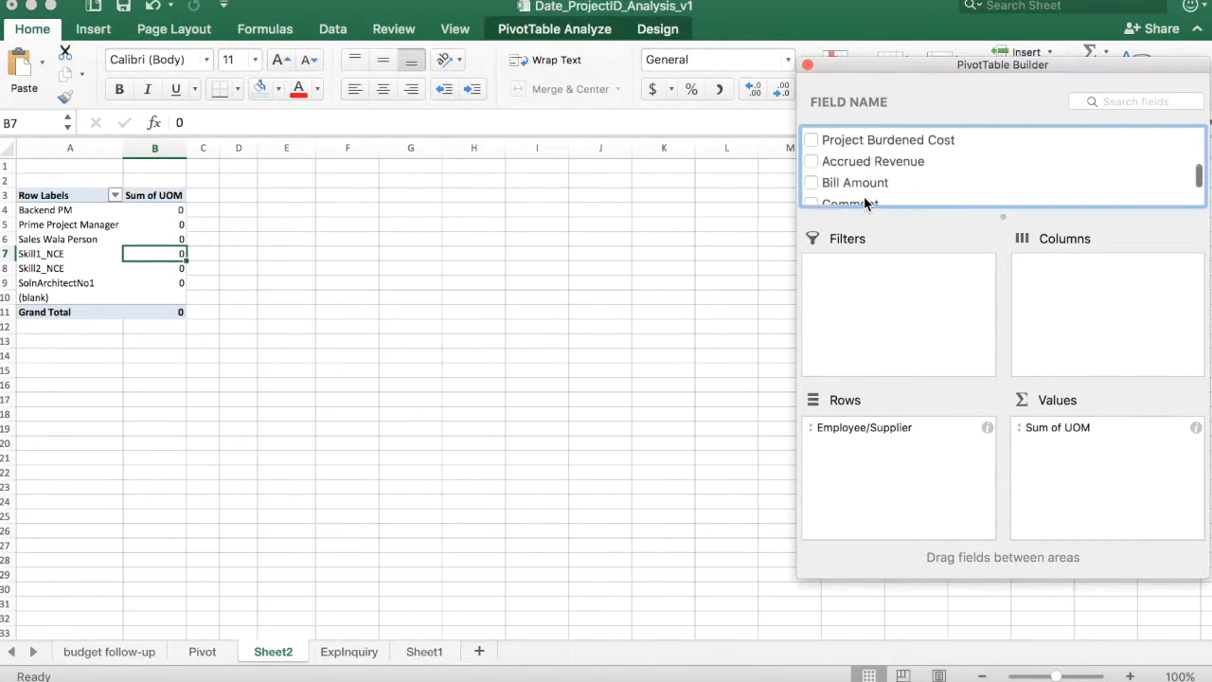
pyautogui.scroll(3, 863, 196)
pyautogui.click(1046, 428)
pyautogui.moveTo(845, 178); pyautogui.dragTo(1123, 313)
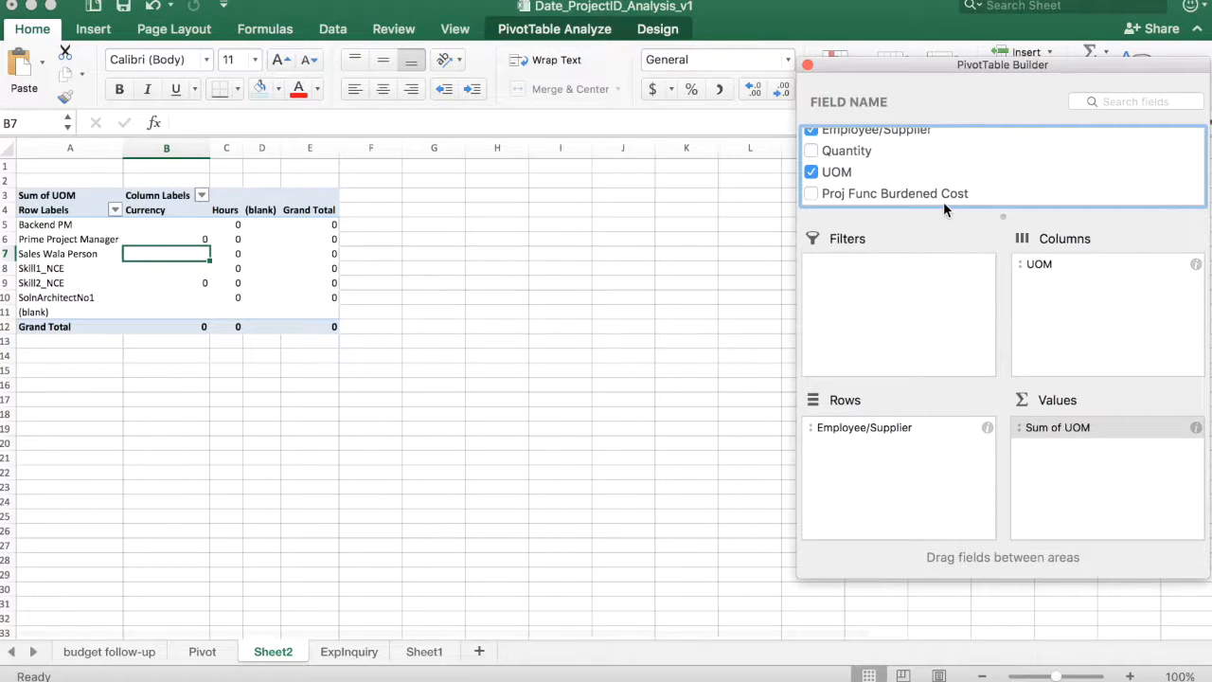
# Add the Quantity field to the PivotTable's Values and remove Sum of UOM from Values.
pyautogui.moveTo(846, 152); pyautogui.dragTo(1098, 479)
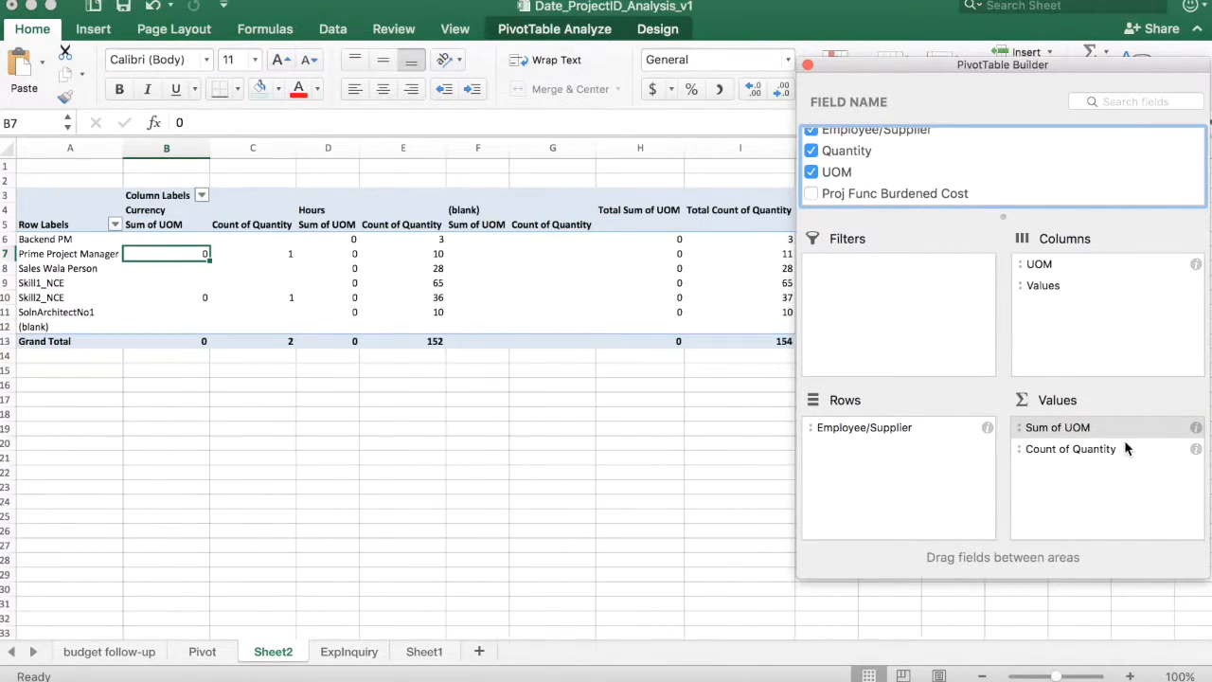
pyautogui.click(1102, 448)
pyautogui.click(1087, 426)
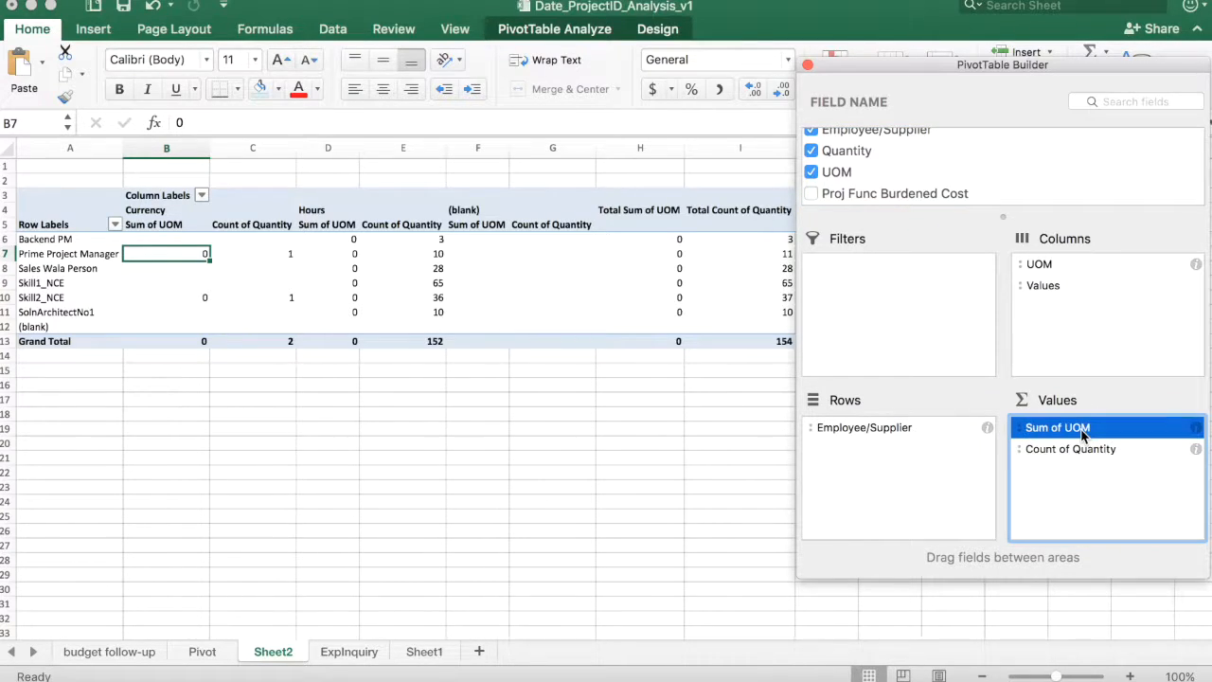
pyautogui.rightClick(1081, 429)
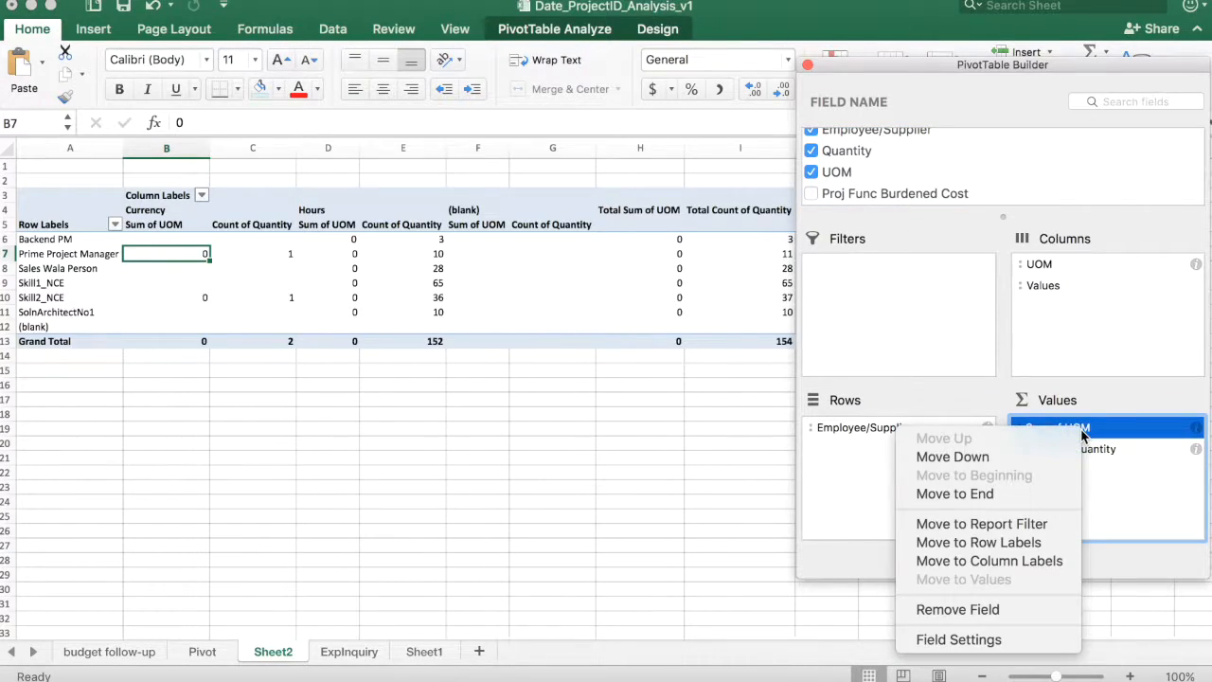
pyautogui.click(1006, 608)
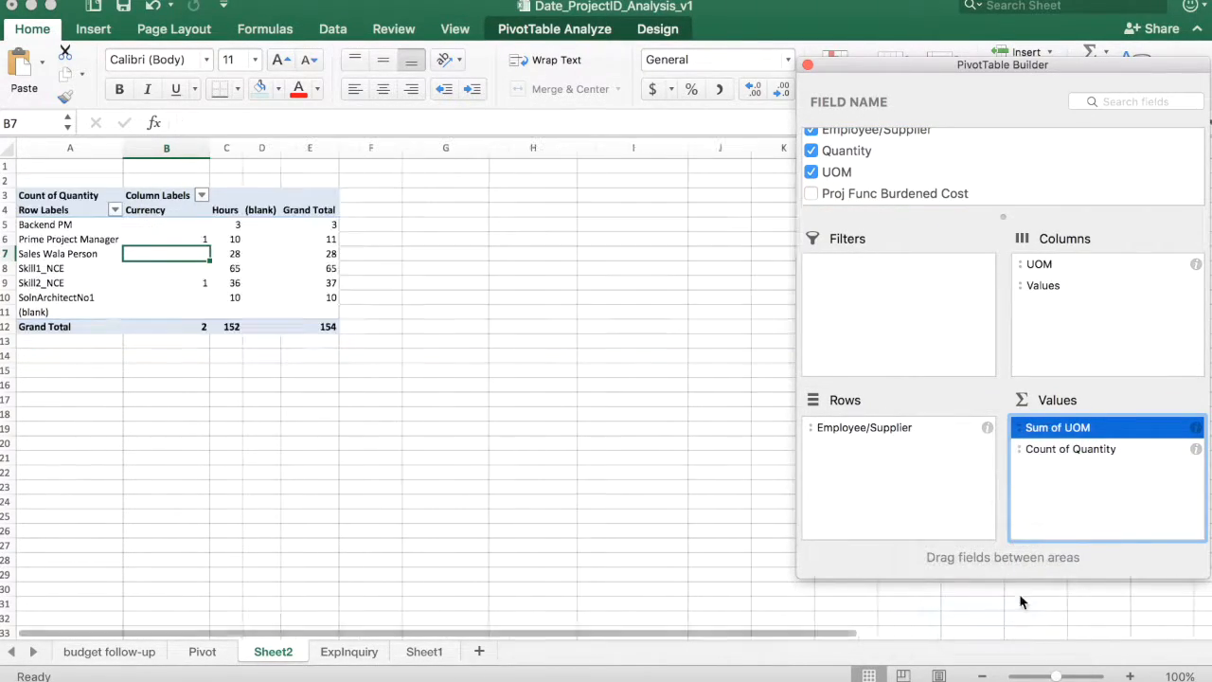
# Change the Quantity value field in the PivotTable to be summarized by Sum.
pyautogui.rightClick(1076, 437)
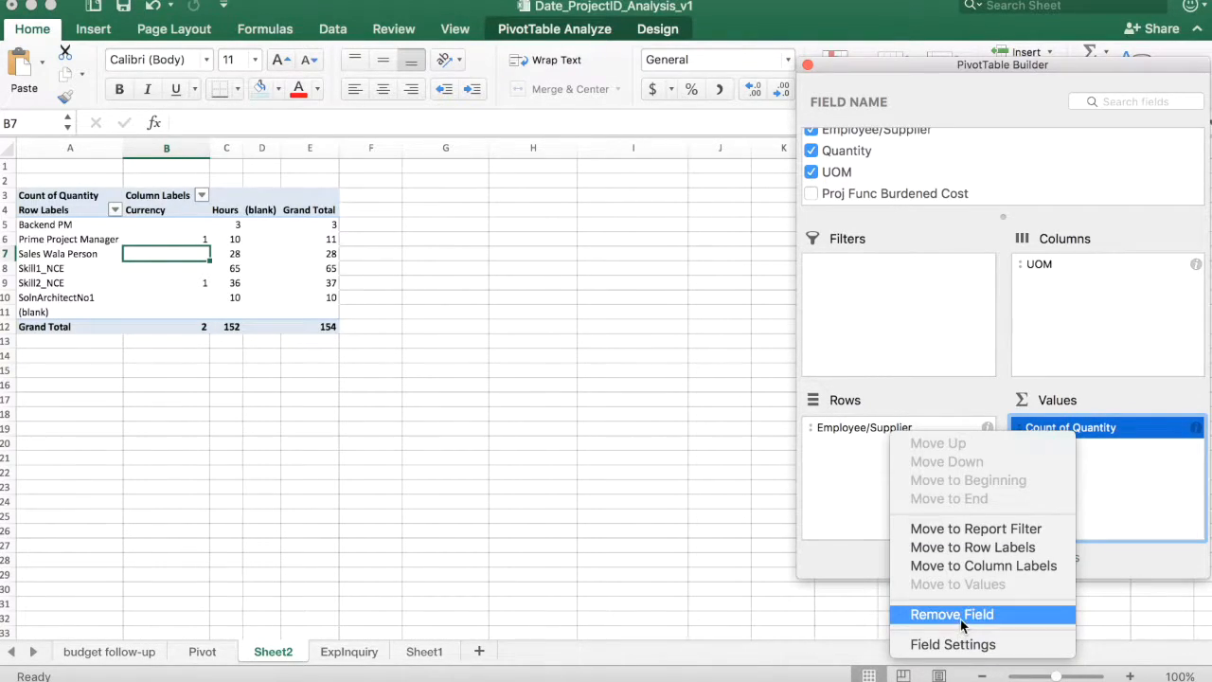
pyautogui.click(956, 644)
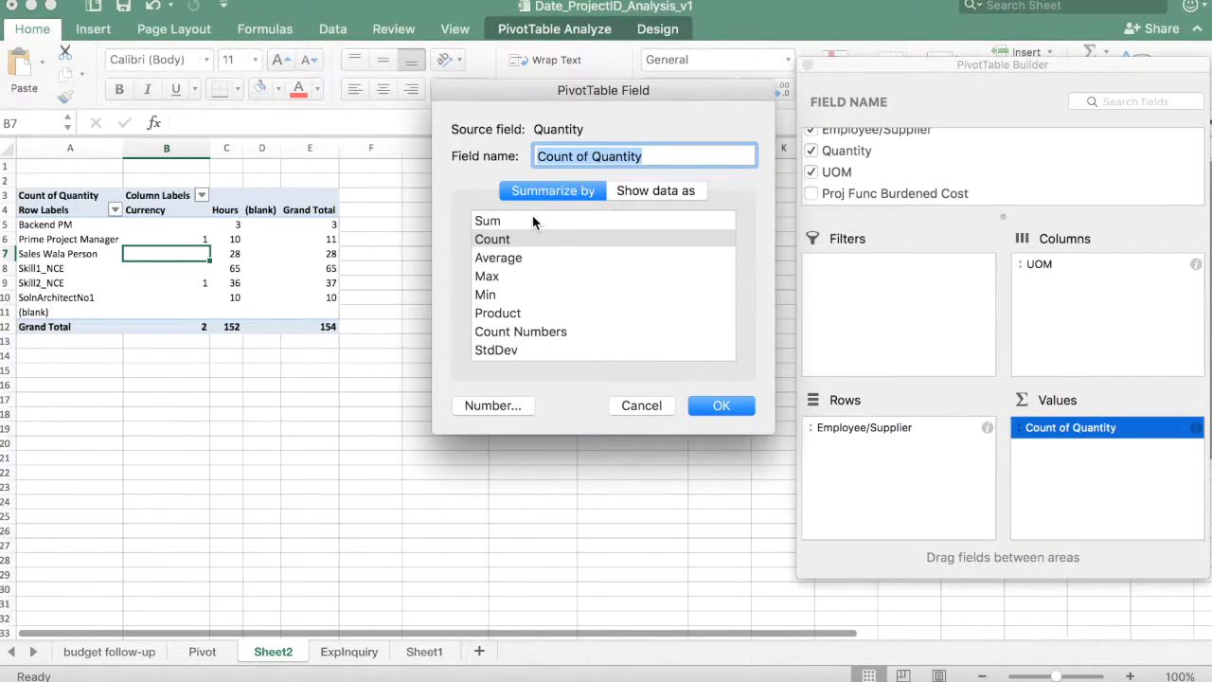
pyautogui.click(531, 219)
pyautogui.click(715, 408)
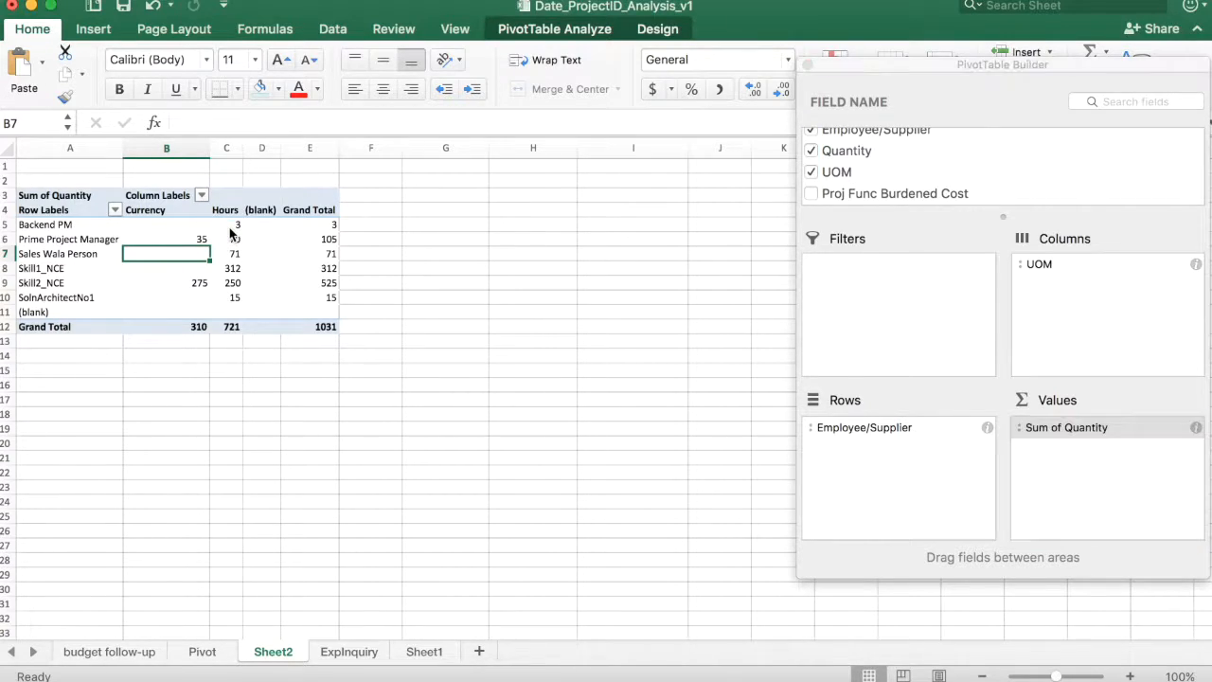
# Examine the PivotTable's Currency and Hours quantities for Backend PM and Prime Project Manager, and the grand totals for both units.
pyautogui.click(238, 225)
pyautogui.click(174, 242)
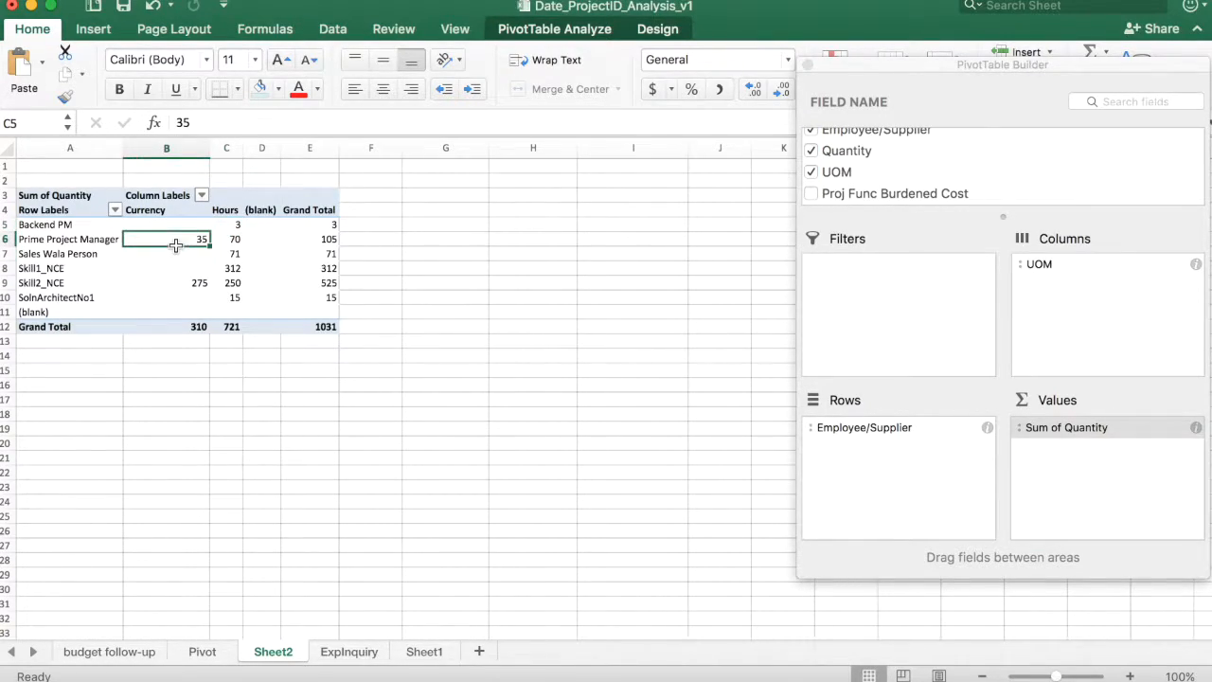
pyautogui.click(231, 243)
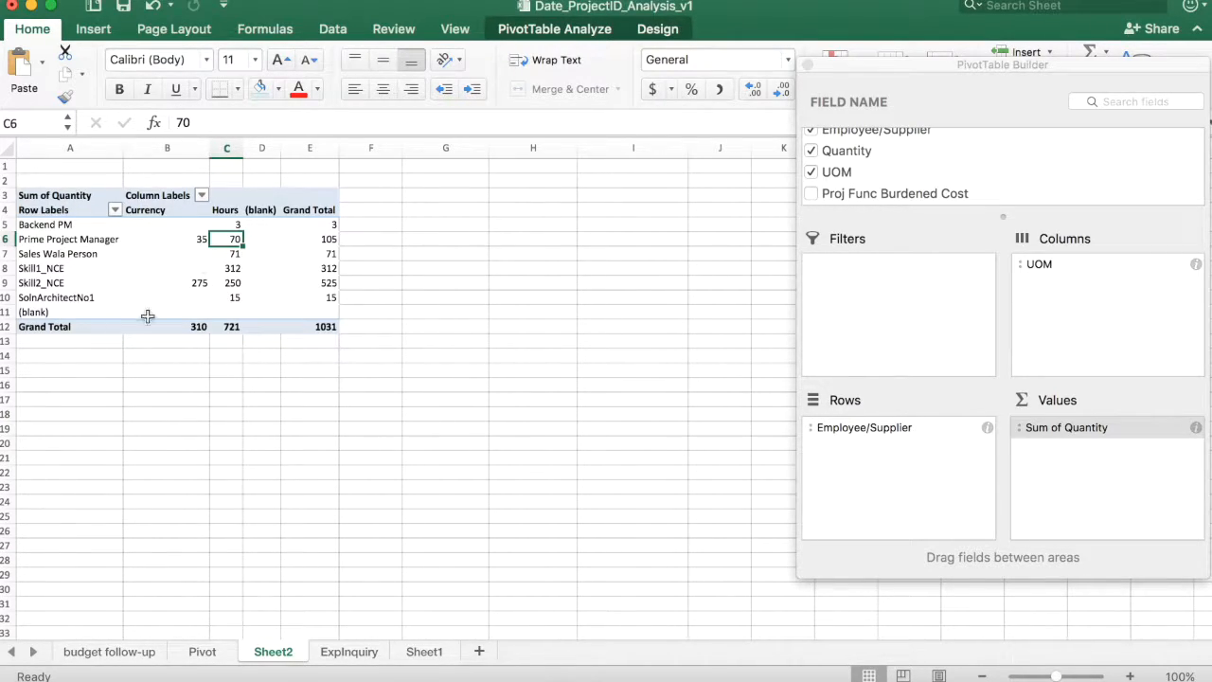
pyautogui.click(42, 224)
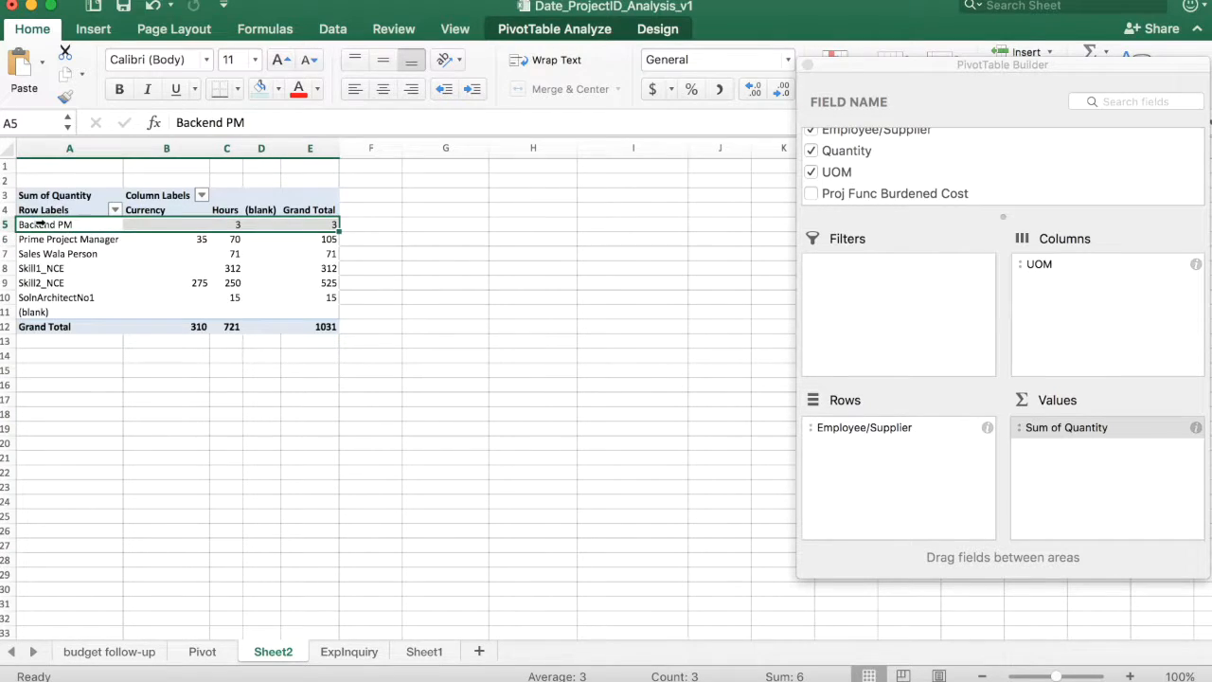
pyautogui.click(231, 225)
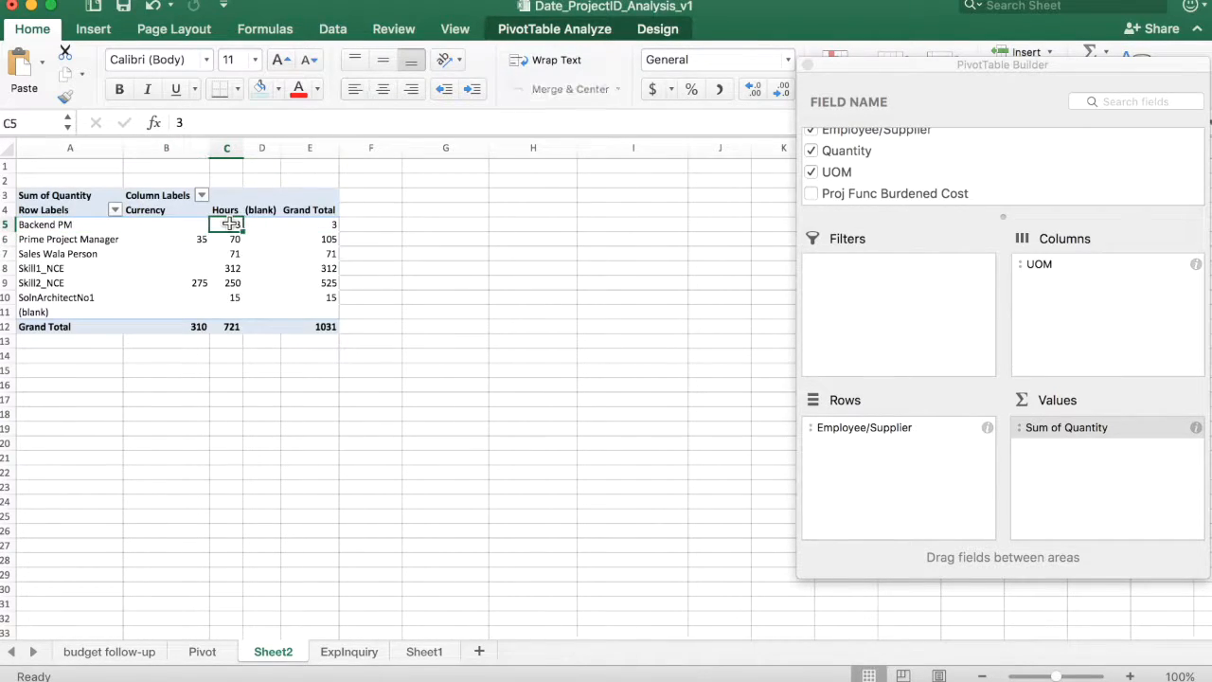
pyautogui.click(66, 238)
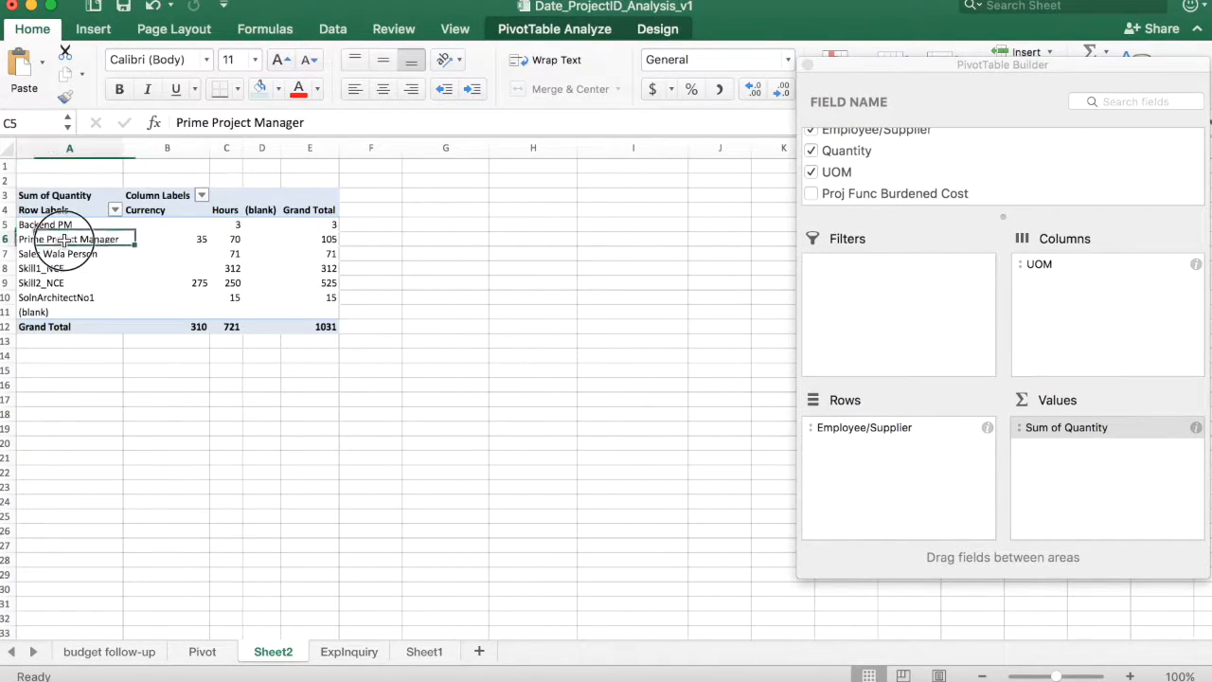
pyautogui.click(223, 243)
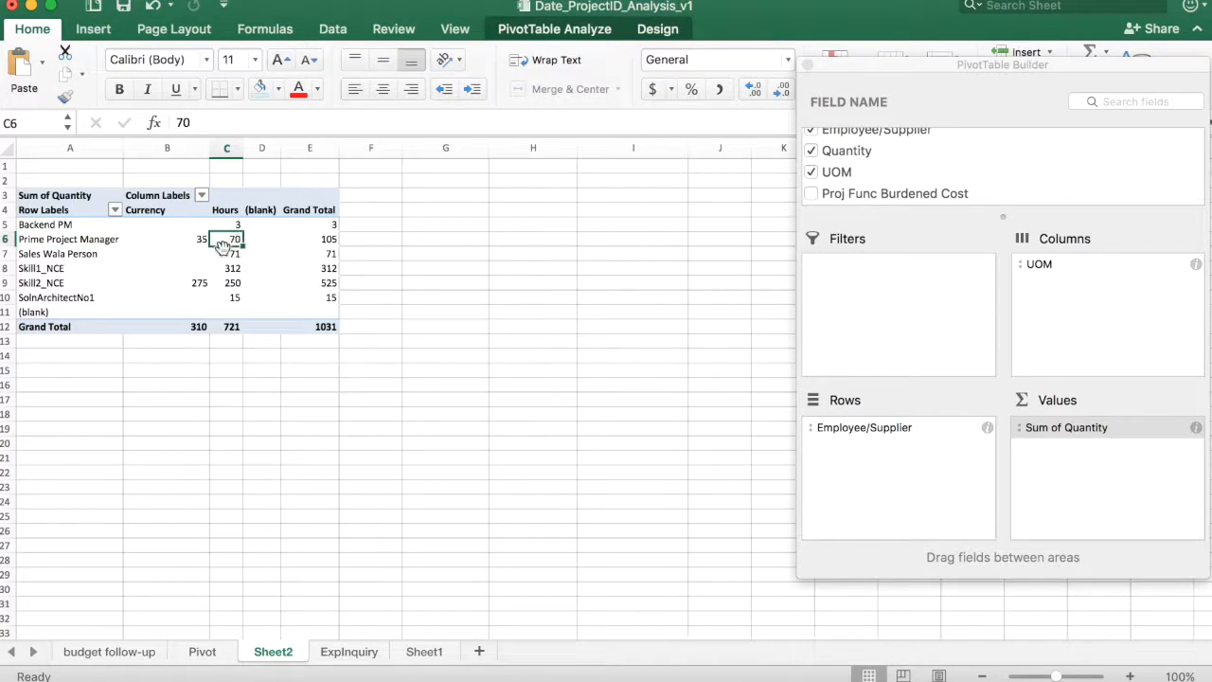
pyautogui.click(176, 240)
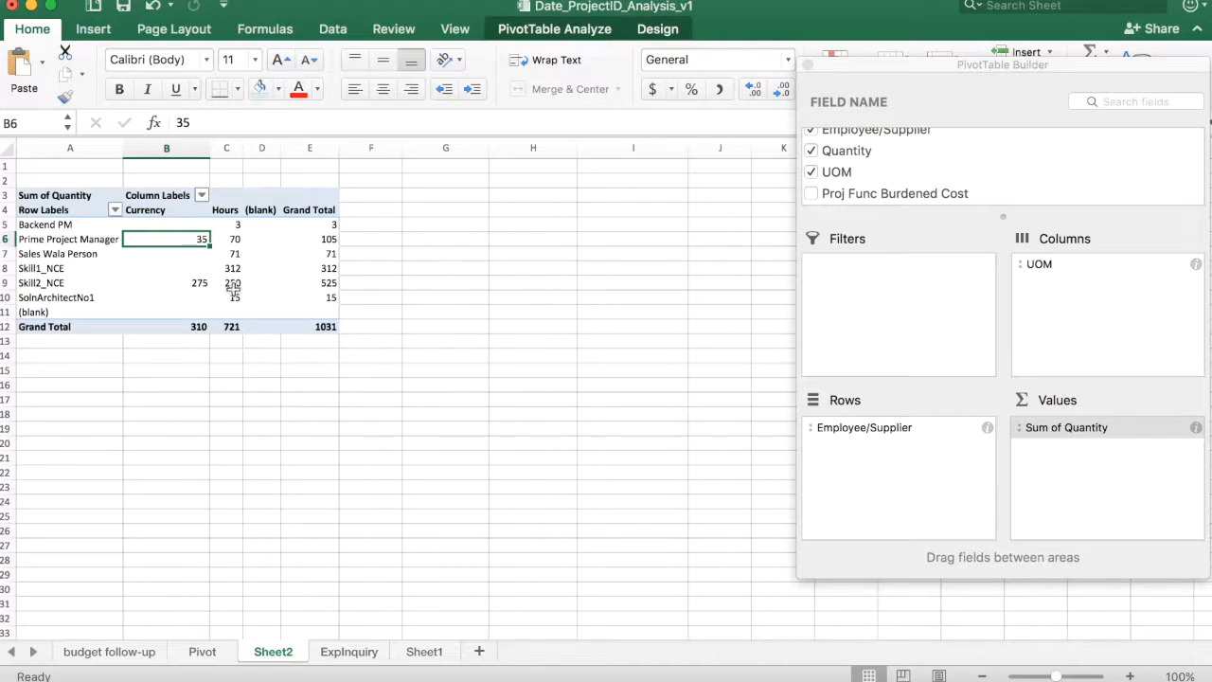
pyautogui.click(233, 327)
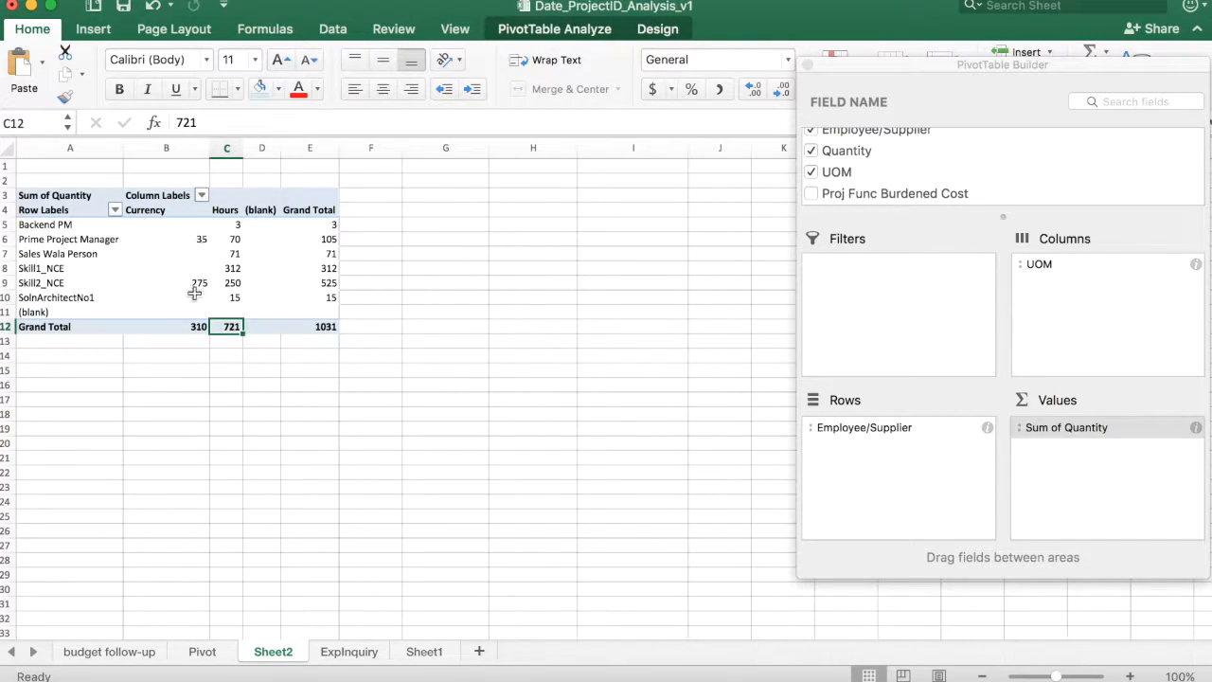
pyautogui.click(195, 329)
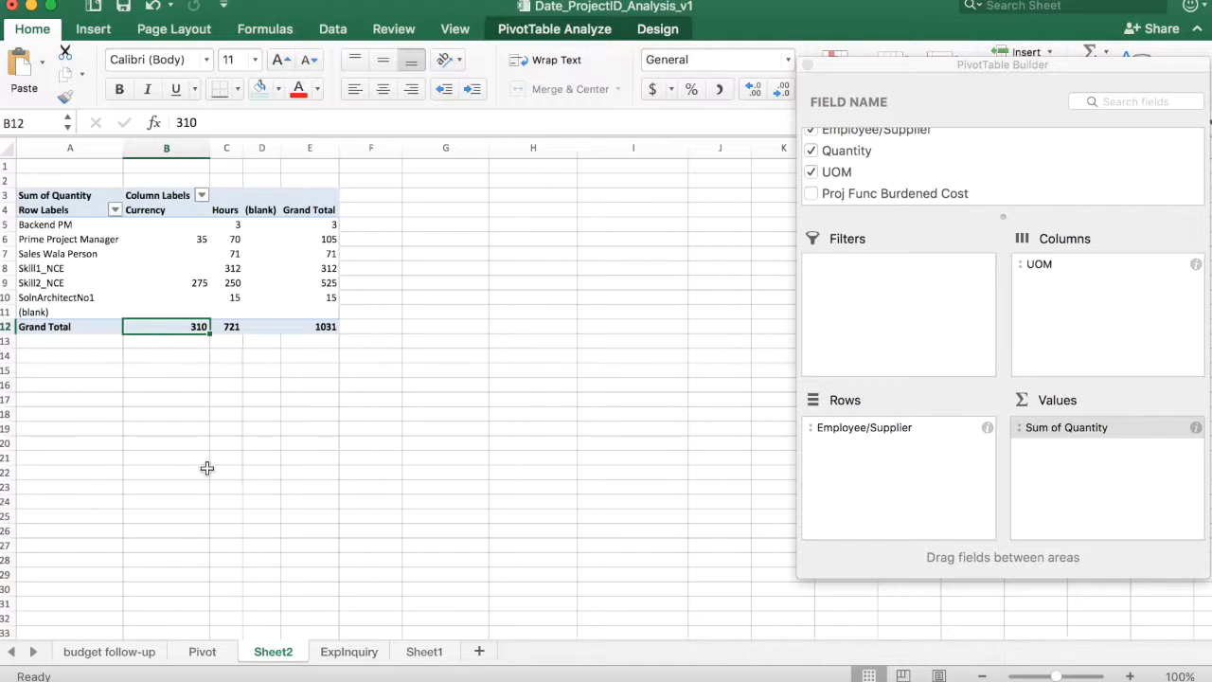
# Filter the UOM column on the ExpInquiry sheet to Currency entries only and compare them with the PivotTable on Sheet2.
pyautogui.click(349, 651)
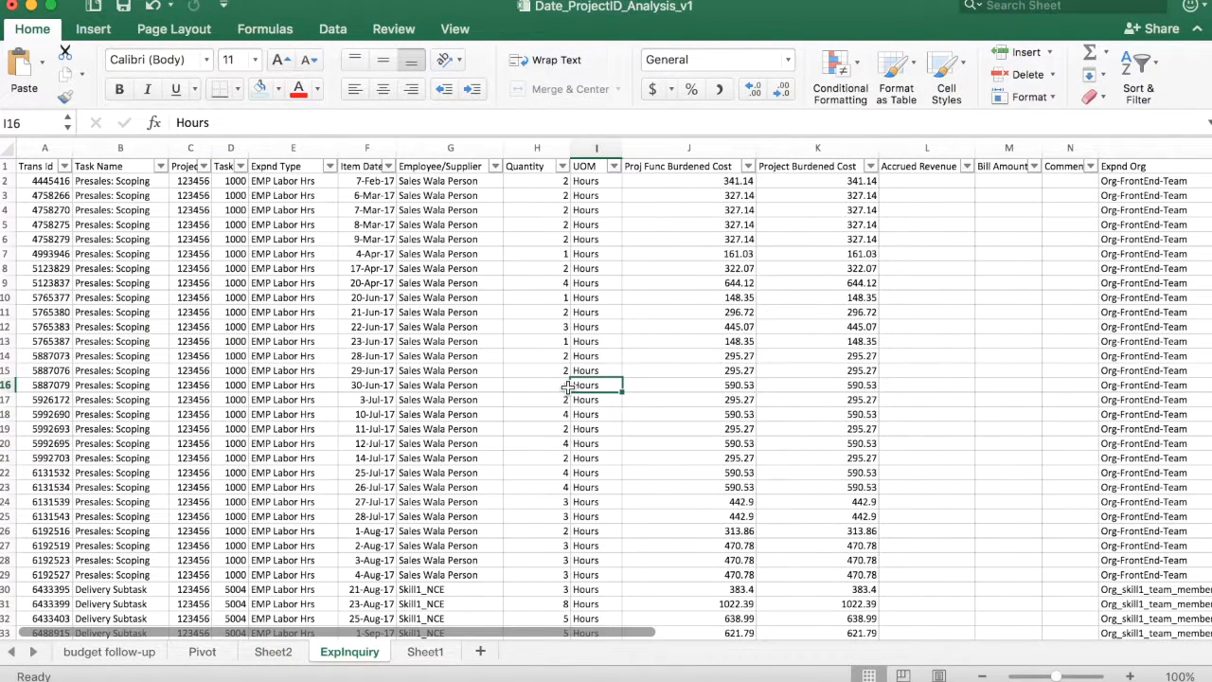
pyautogui.scroll(-1, 567, 386)
pyautogui.scroll(1, 566, 386)
pyautogui.click(615, 167)
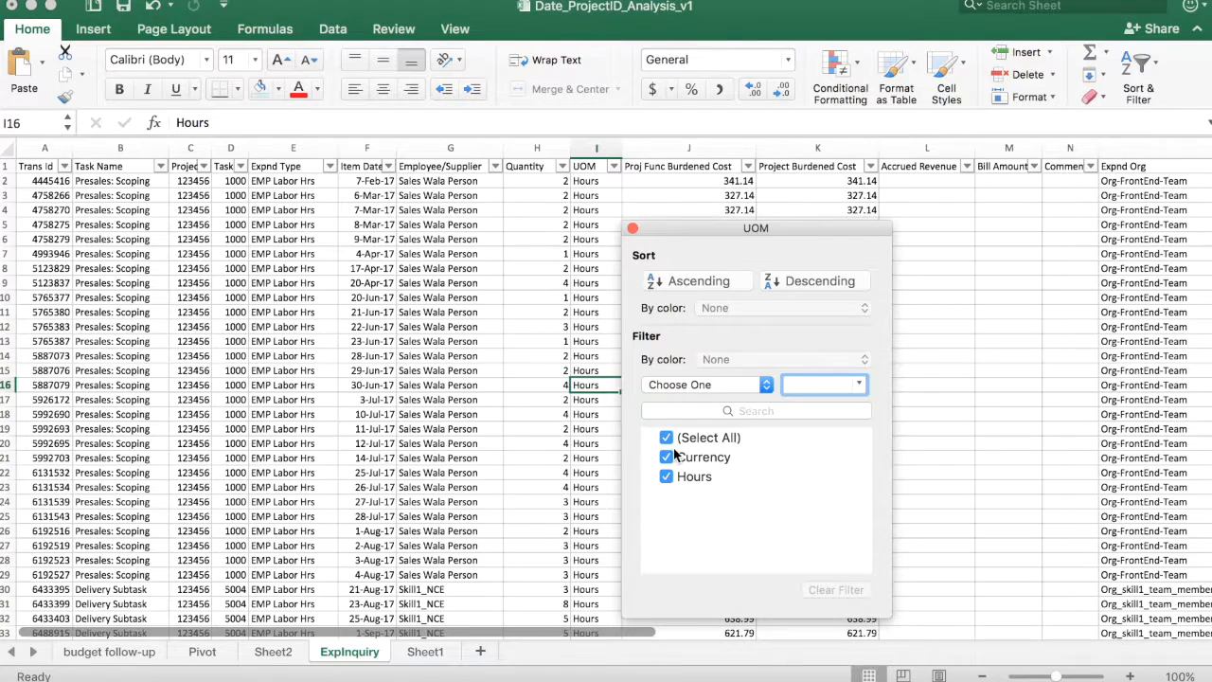
pyautogui.click(667, 477)
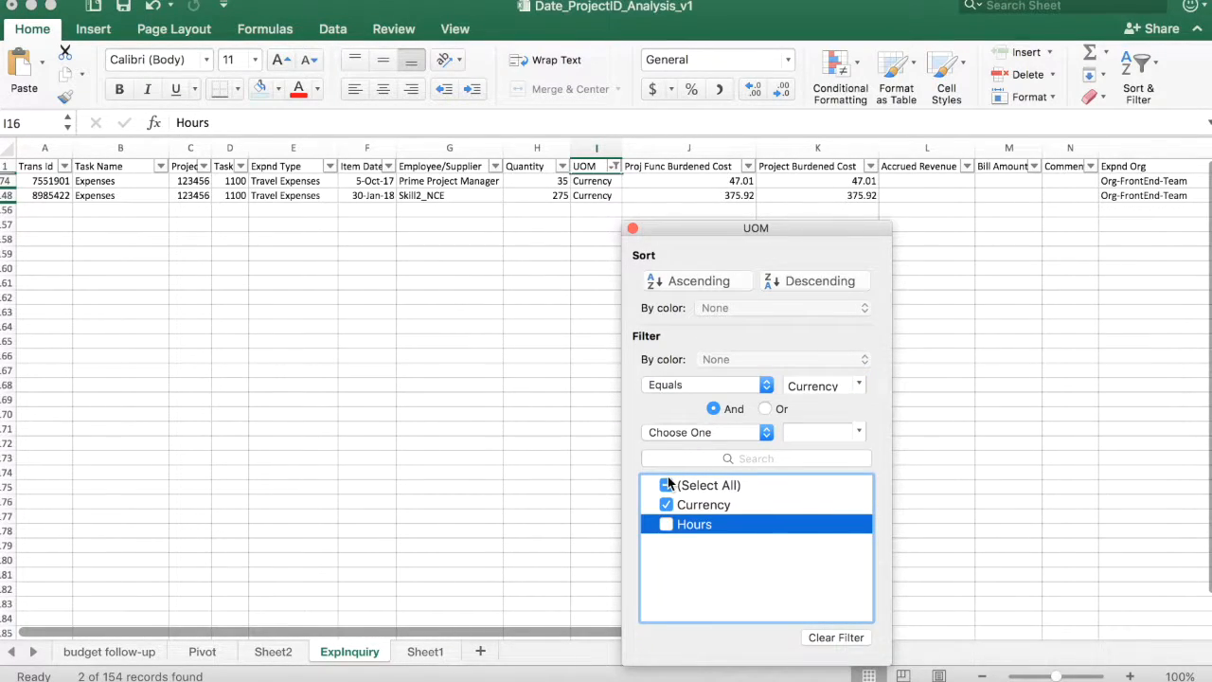
pyautogui.click(432, 398)
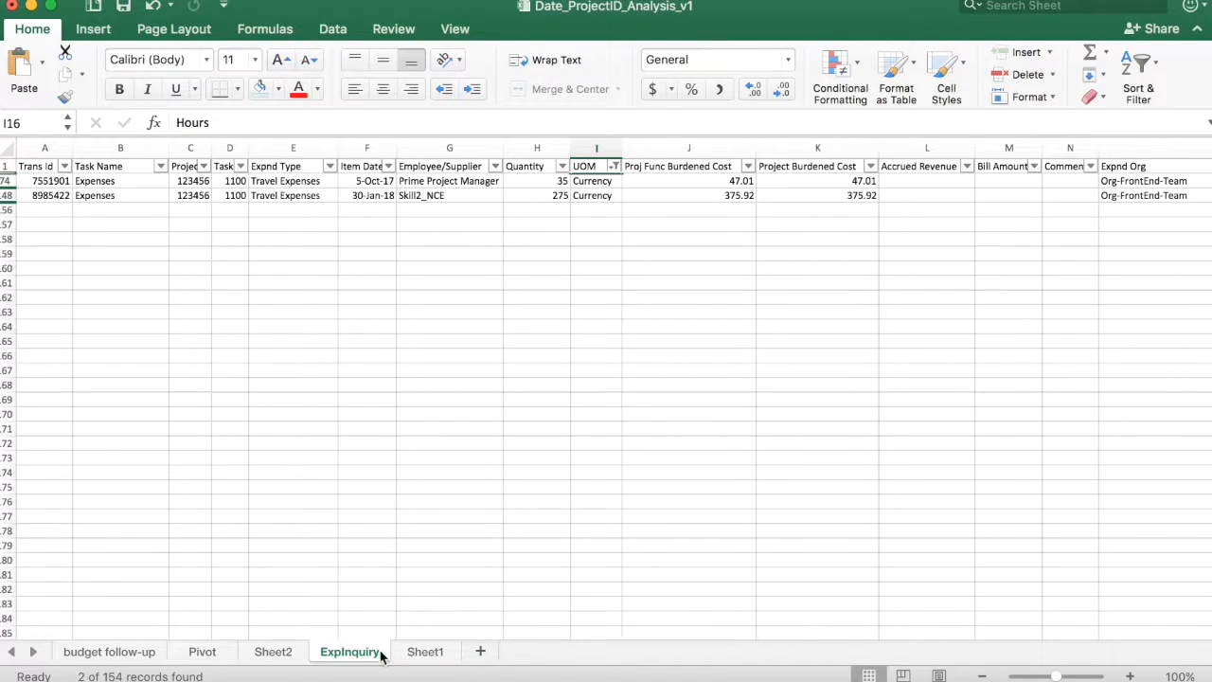
pyautogui.click(275, 652)
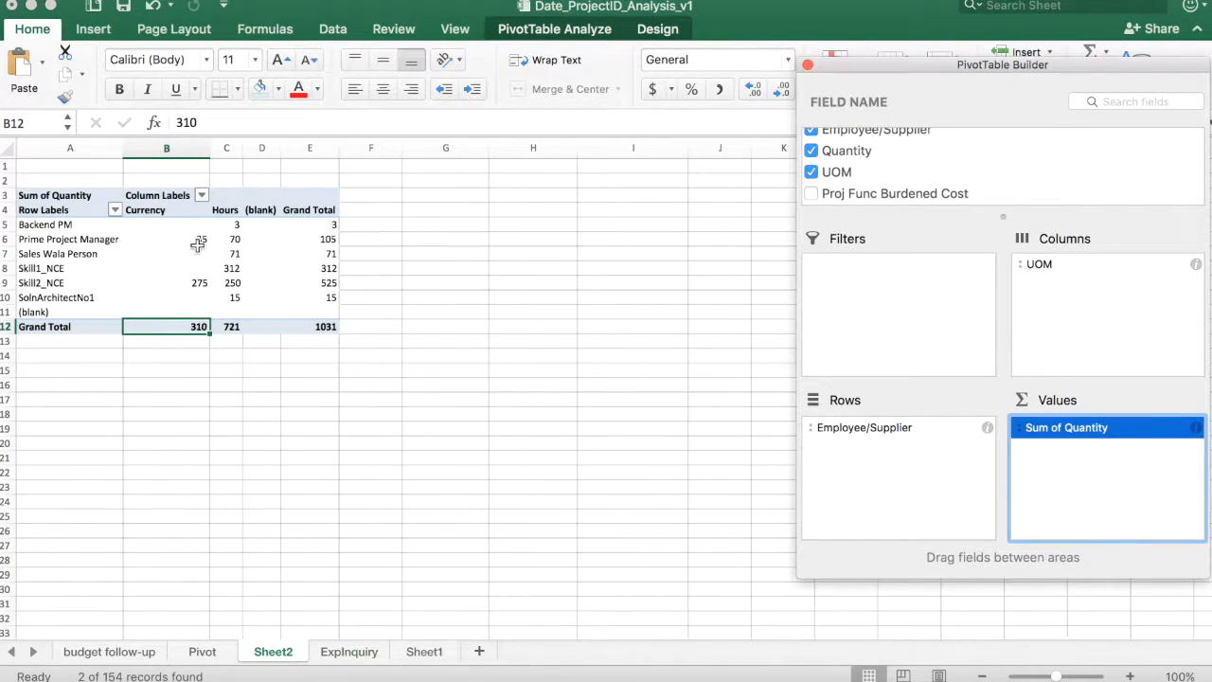
pyautogui.click(369, 653)
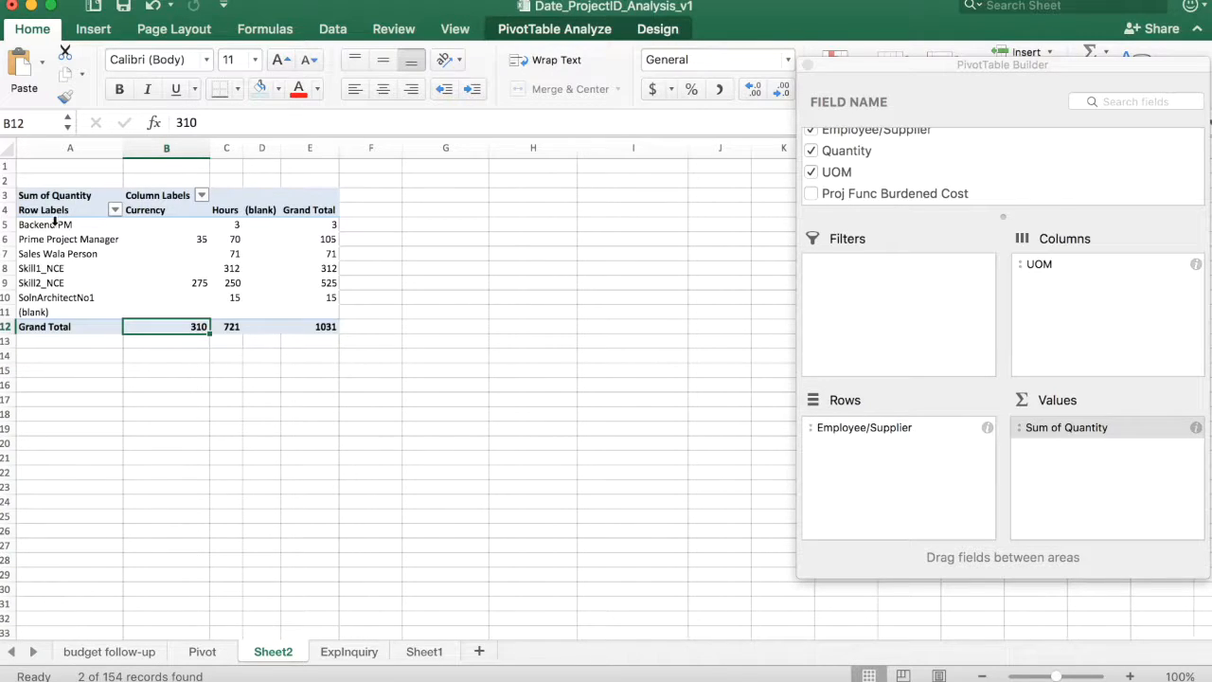
# Return to the ExpInquiry sheet and reset the UOM column filter to include all entries.
pyautogui.click(354, 649)
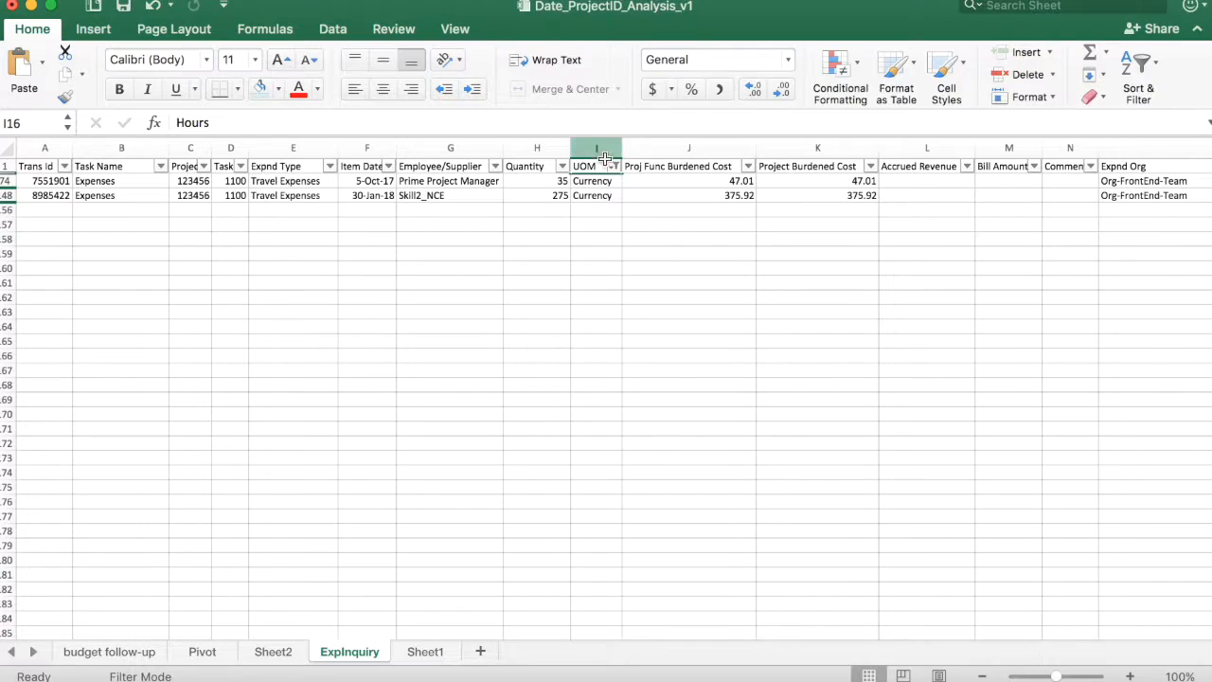
pyautogui.click(614, 166)
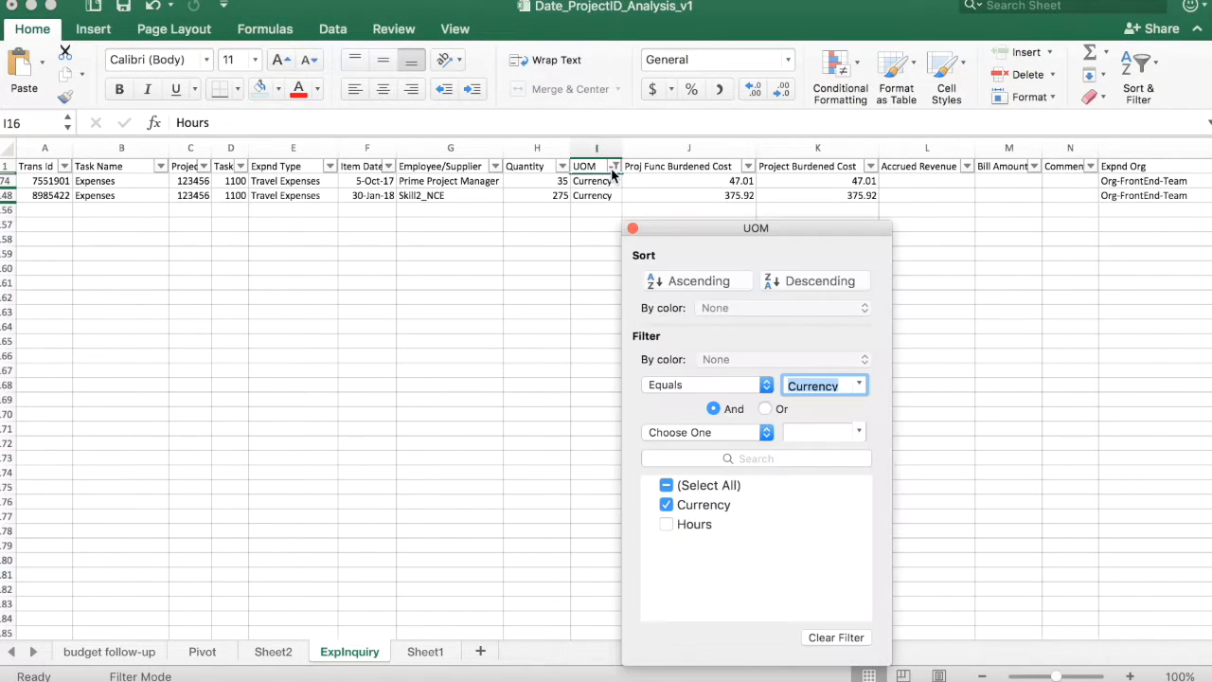
pyautogui.click(667, 486)
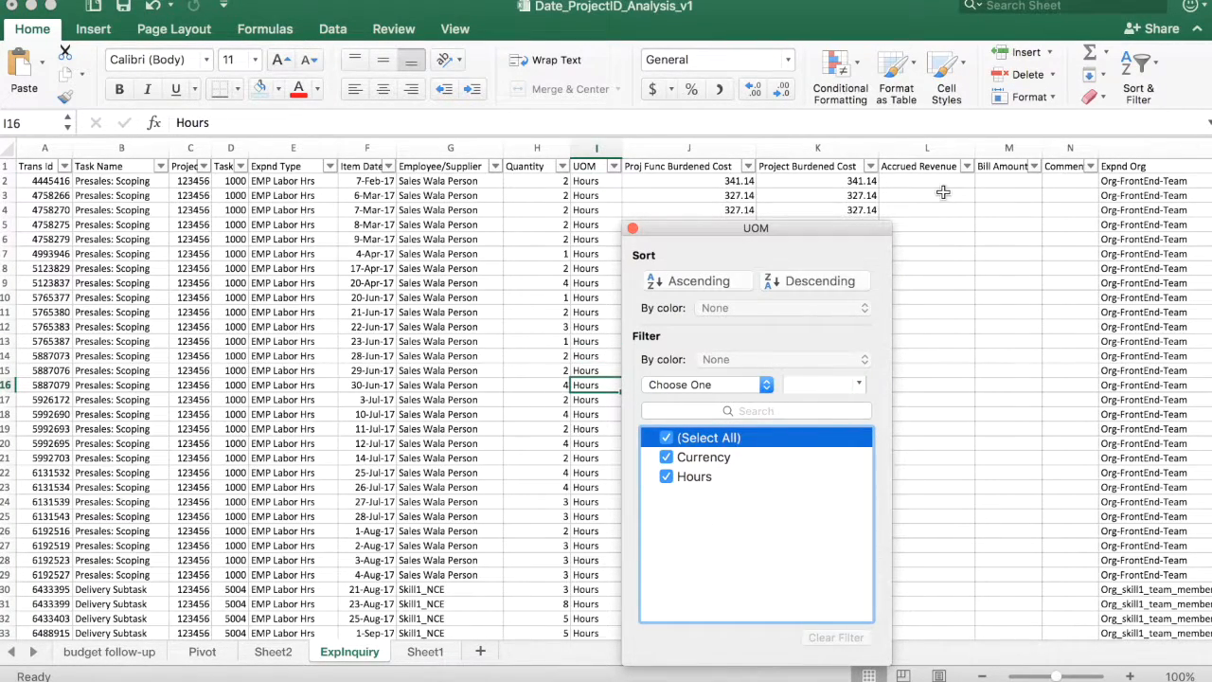
pyautogui.click(633, 229)
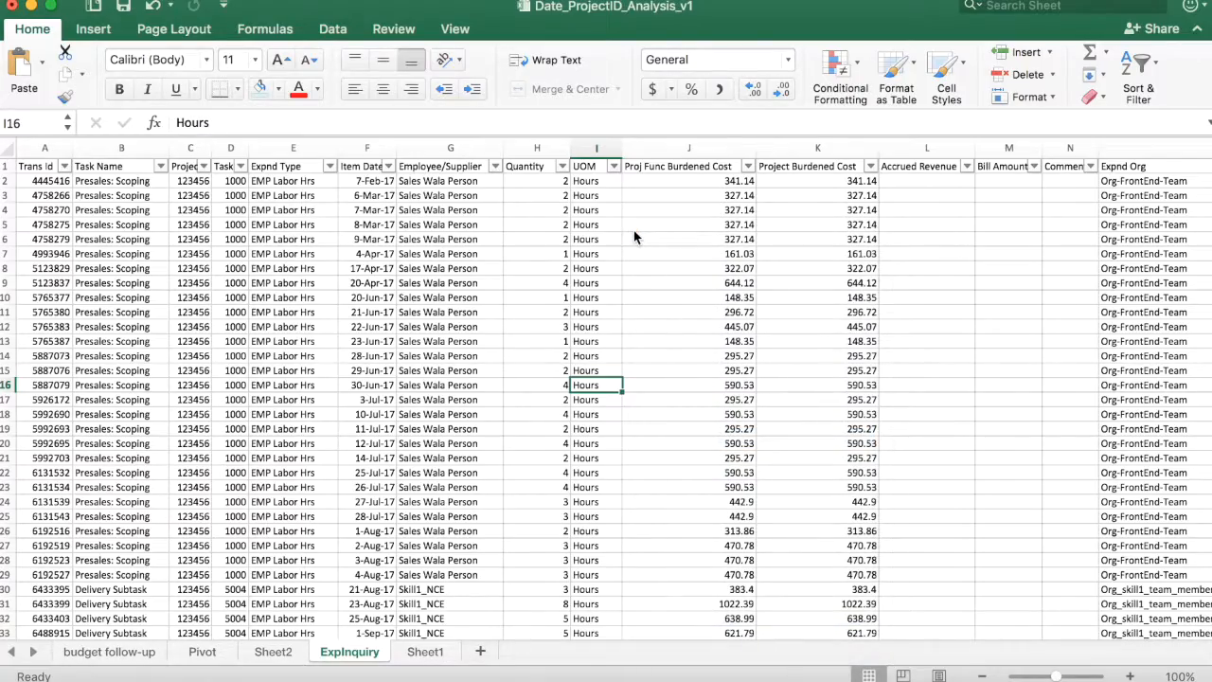
# Filter the Employee/Supplier column on ExpInquiry to Backend PM only and check its quantities against the PivotTable on Sheet2.
pyautogui.scroll(-1, 536, 244)
pyautogui.scroll(1, 536, 245)
pyautogui.click(494, 165)
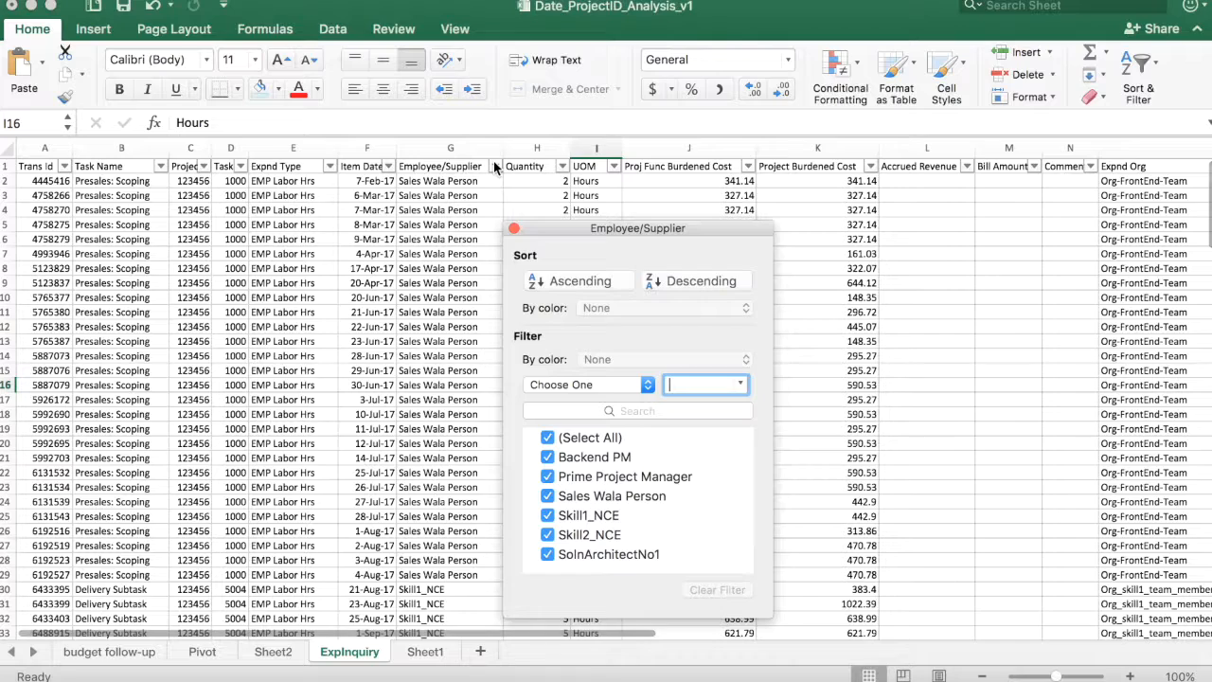
pyautogui.click(547, 437)
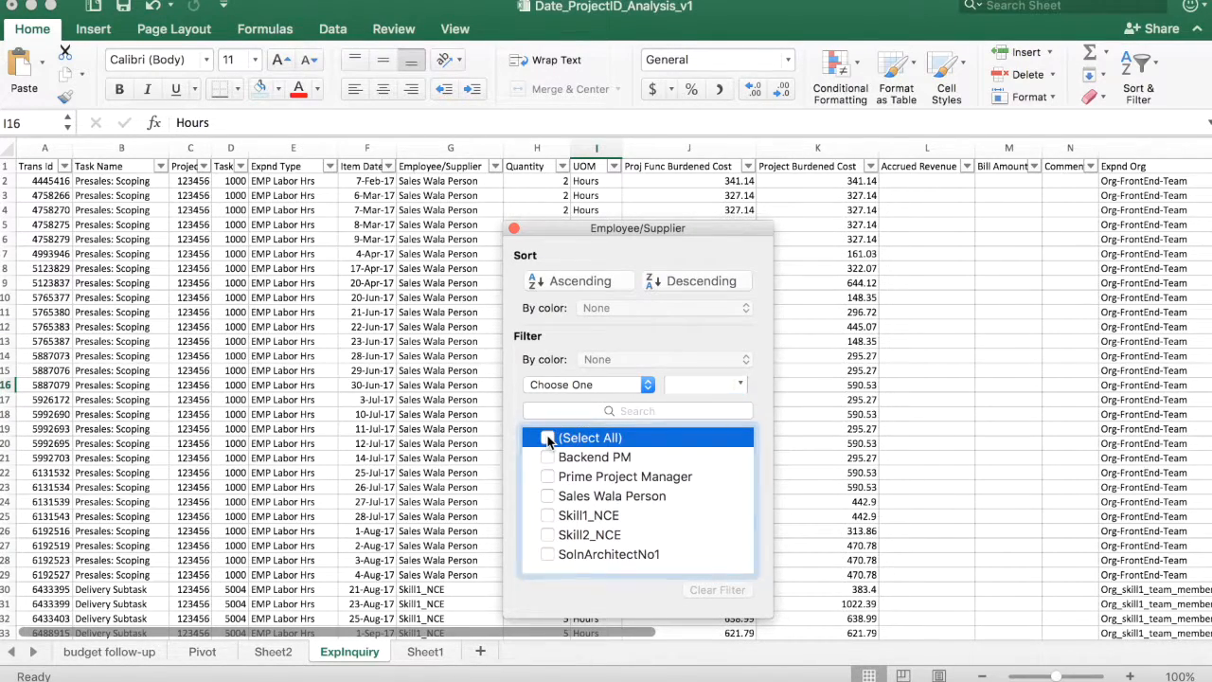
pyautogui.click(547, 458)
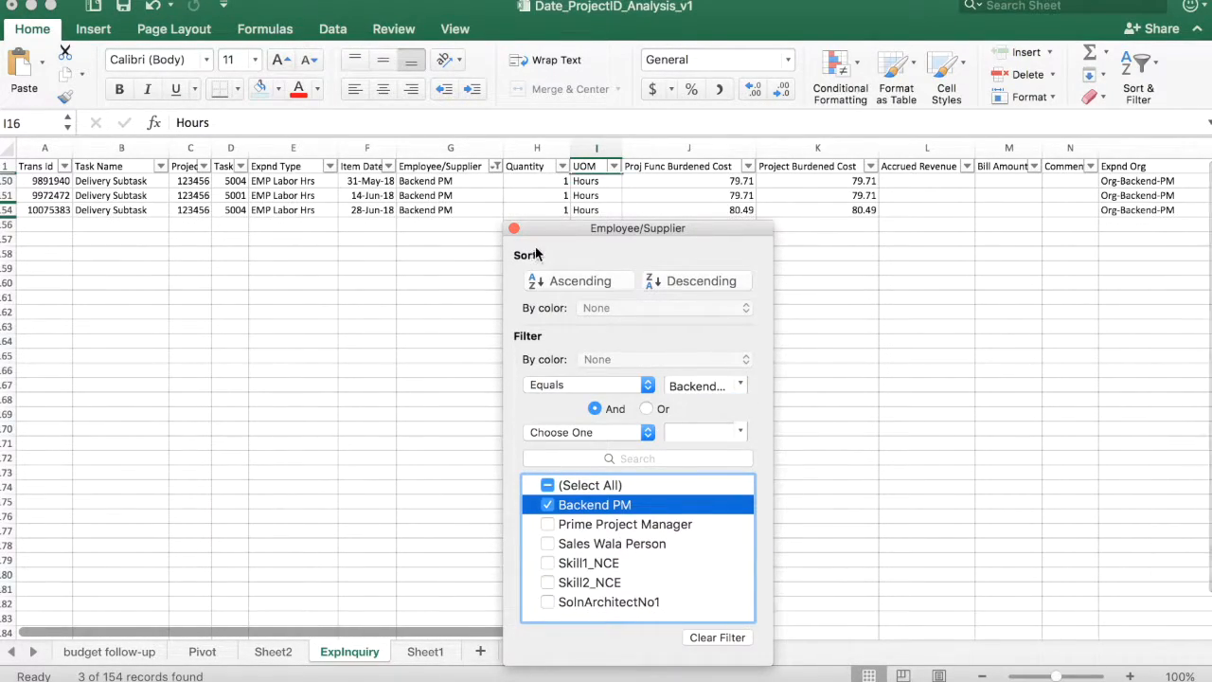
pyautogui.click(513, 228)
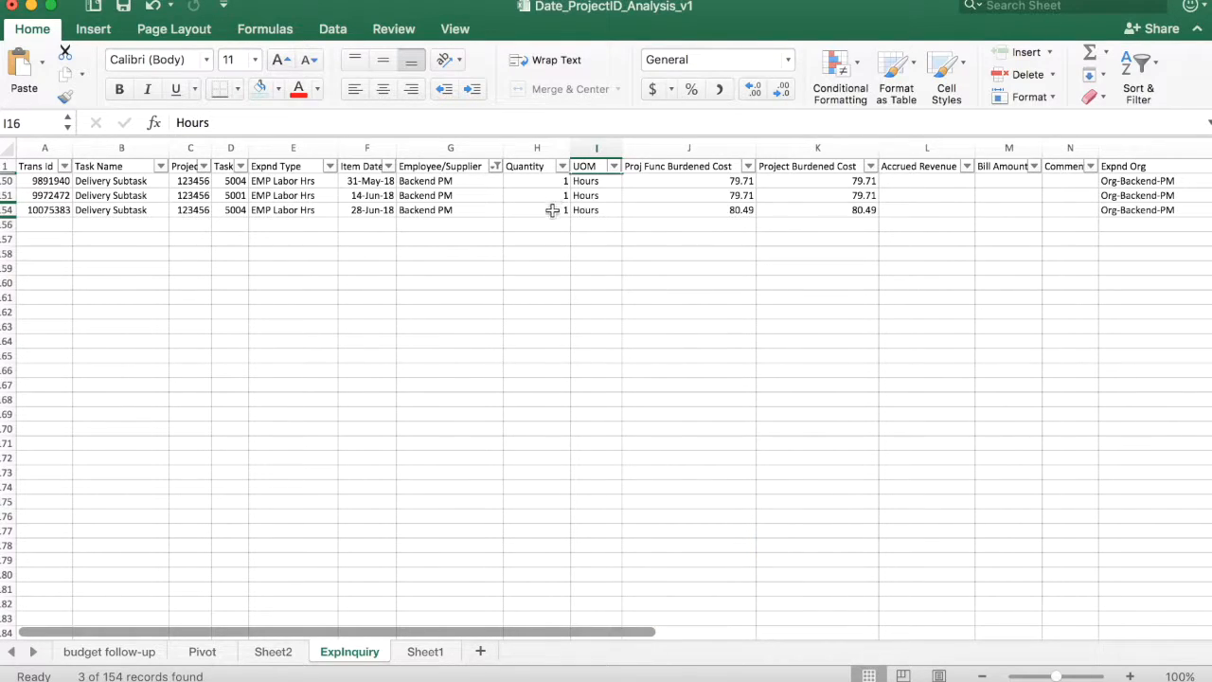
pyautogui.click(552, 210)
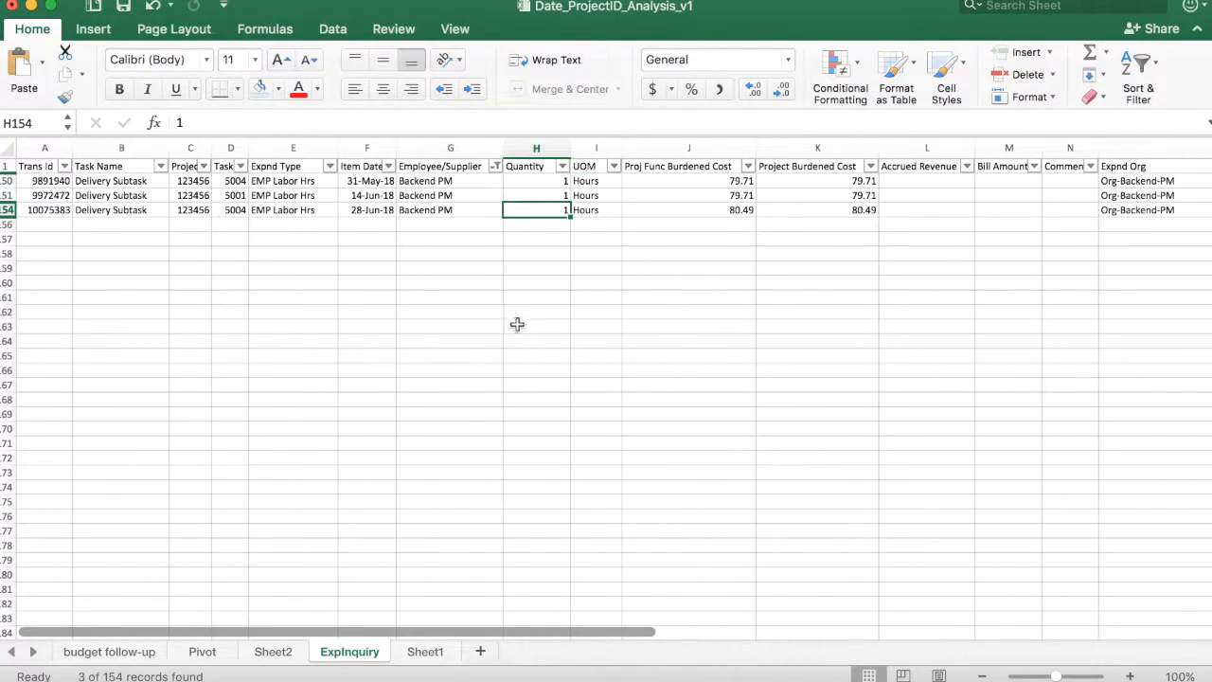
pyautogui.click(288, 657)
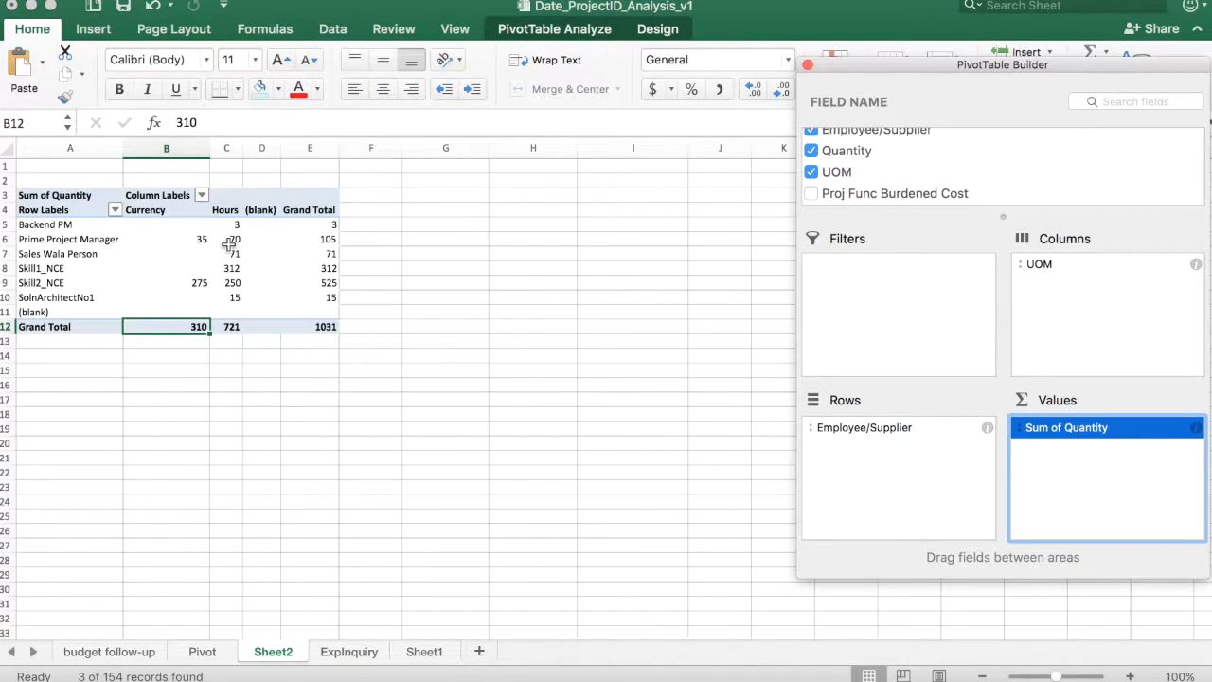
pyautogui.click(233, 242)
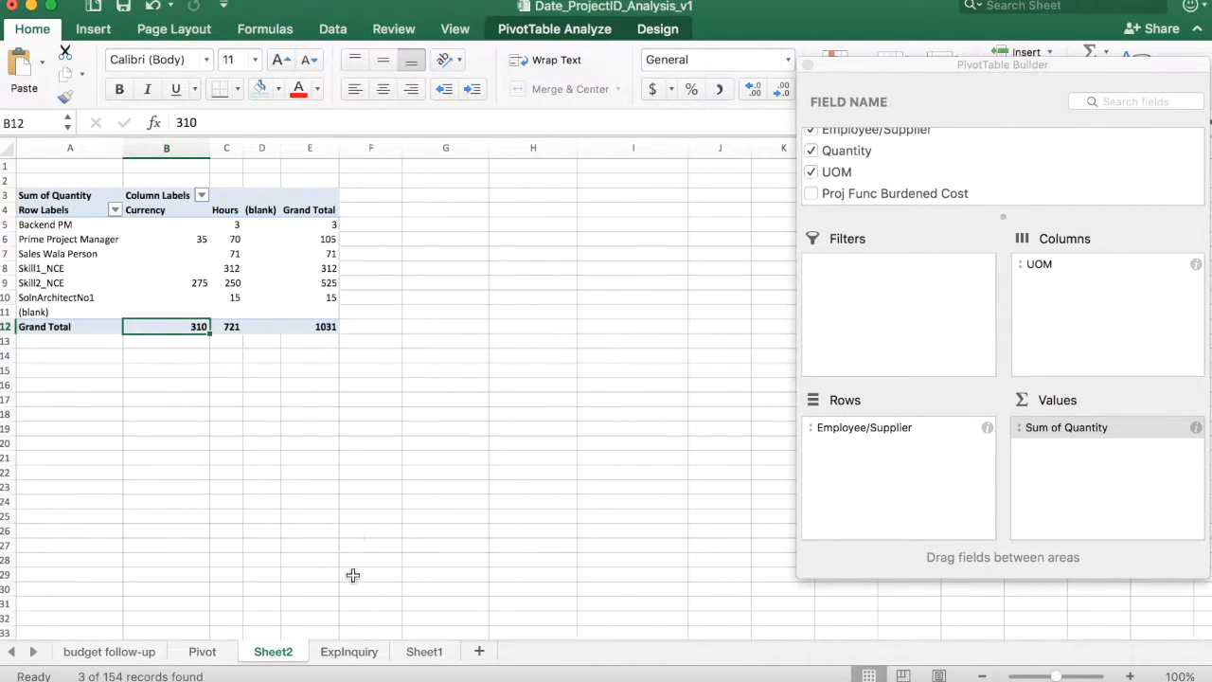
# Filter the Employee/Supplier column on the ExpInquiry sheet to Prime Project Manager only.
pyautogui.click(343, 653)
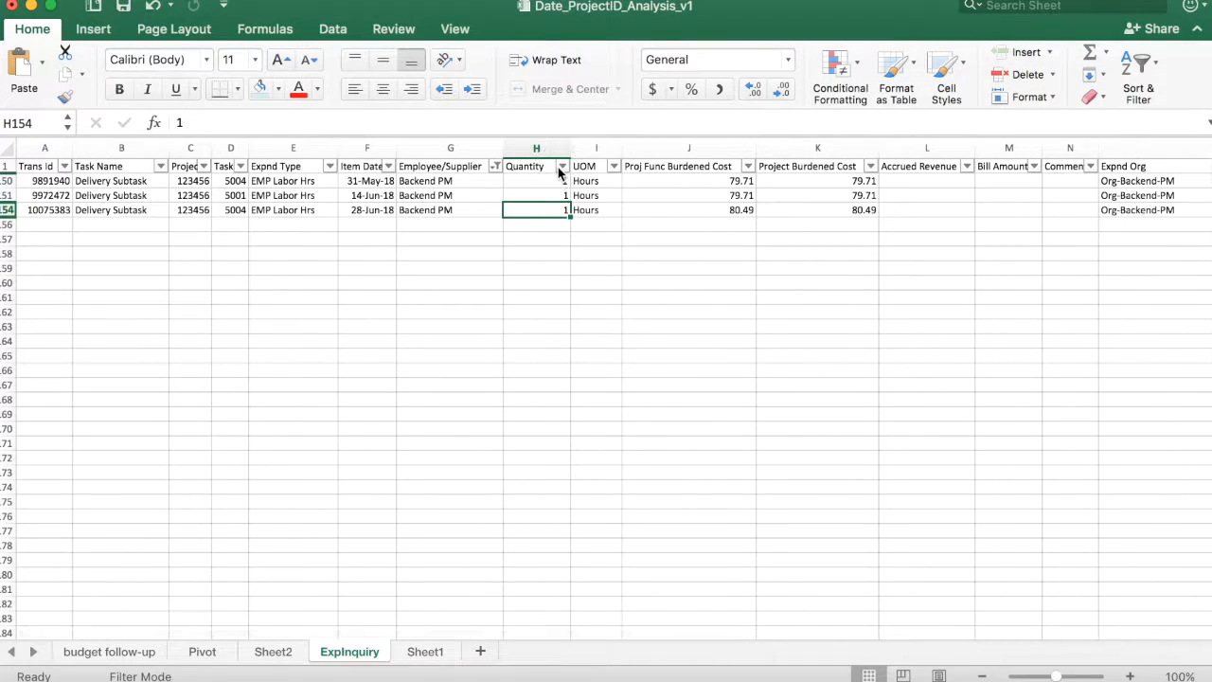
pyautogui.click(561, 167)
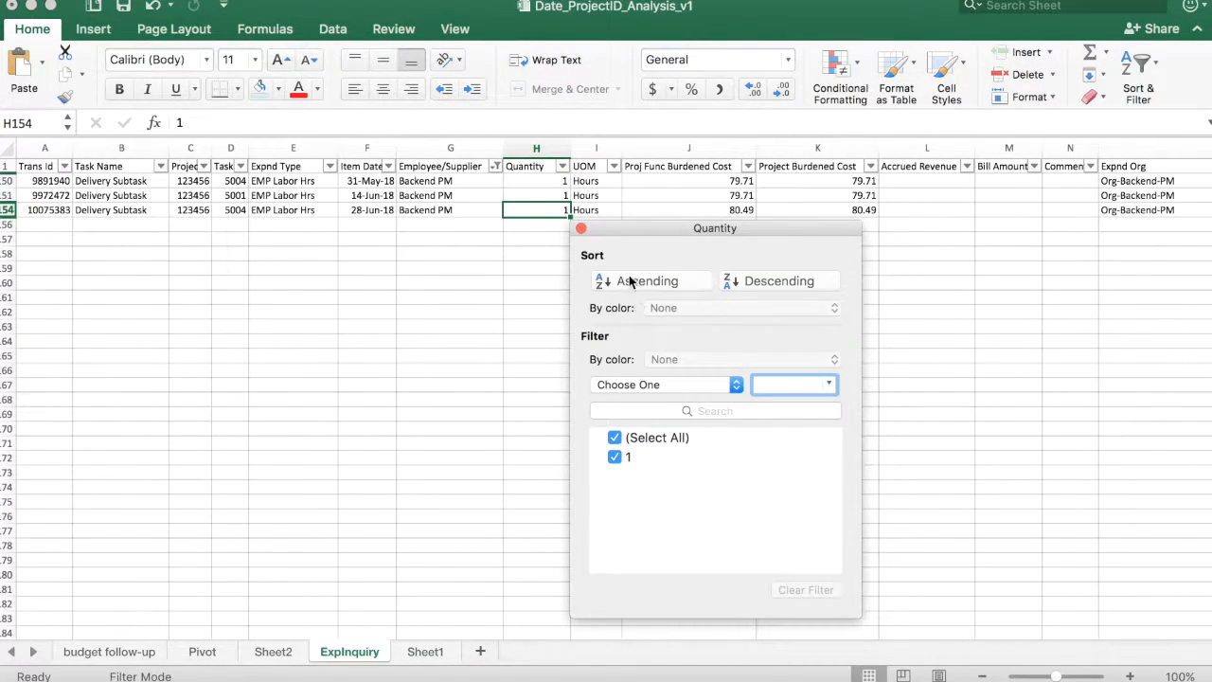
pyautogui.click(411, 324)
pyautogui.click(493, 166)
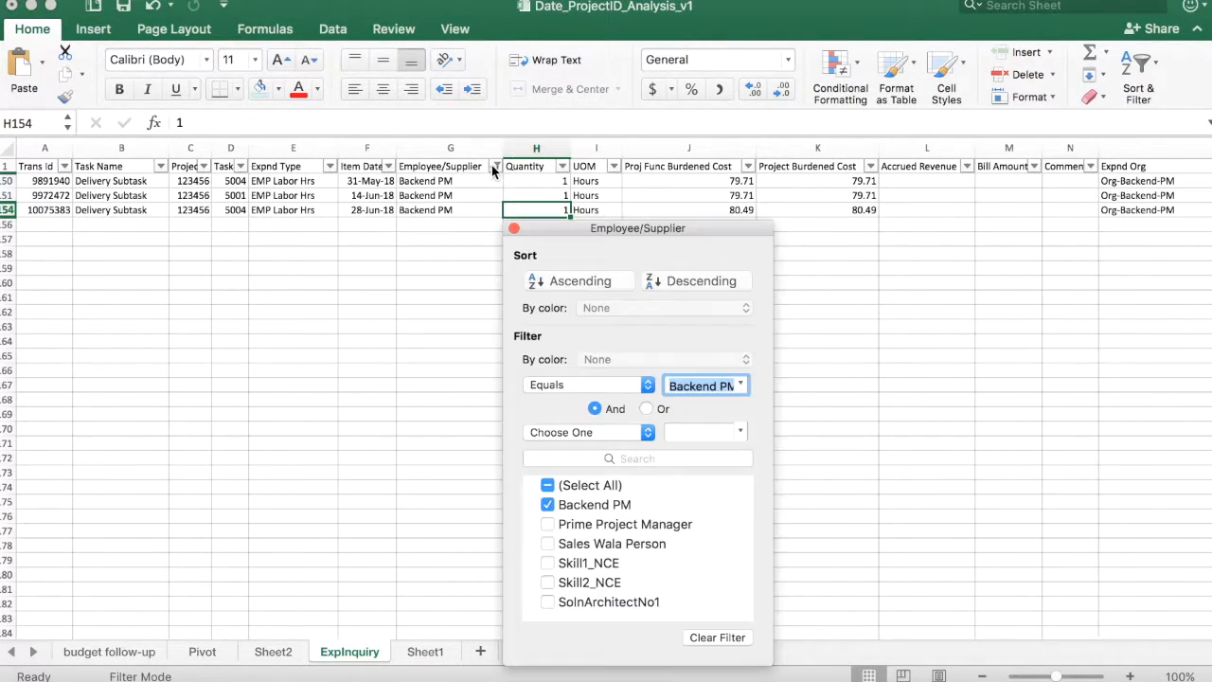
pyautogui.click(547, 524)
pyautogui.click(547, 504)
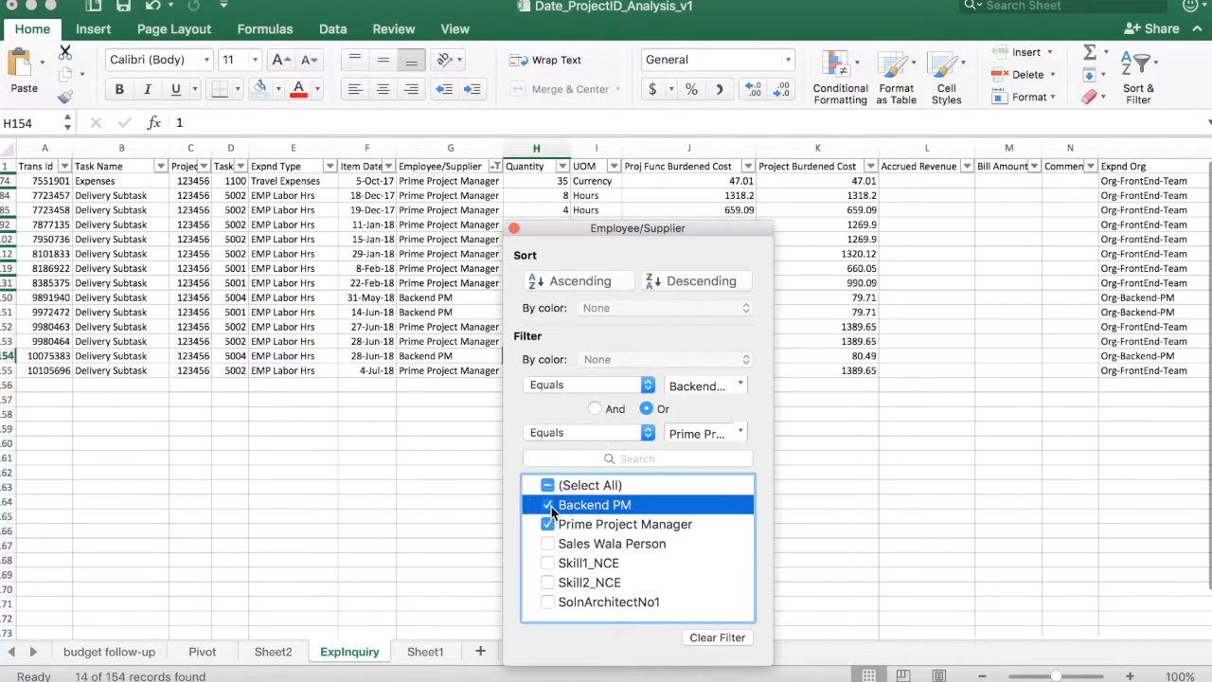
pyautogui.click(903, 571)
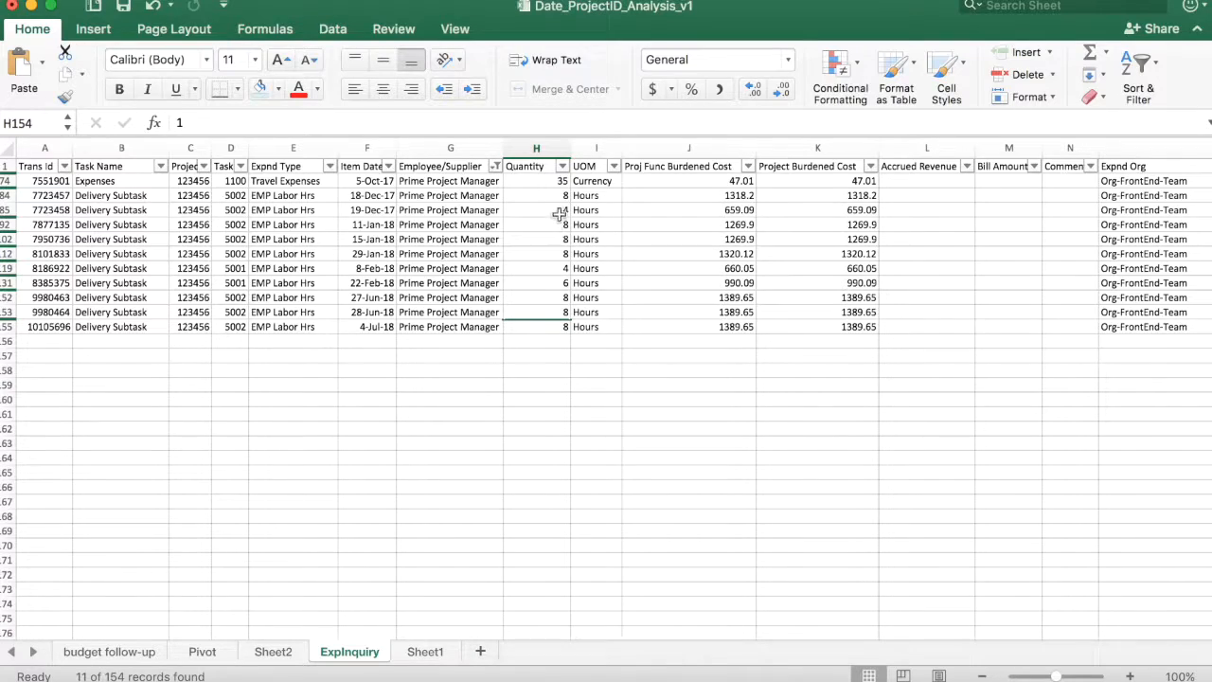
# Check the sum of Prime Project Manager's quantities, overall and for Hours rows only, against the PivotTable on Sheet2.
pyautogui.click(546, 183)
pyautogui.moveTo(545, 183); pyautogui.dragTo(538, 326)
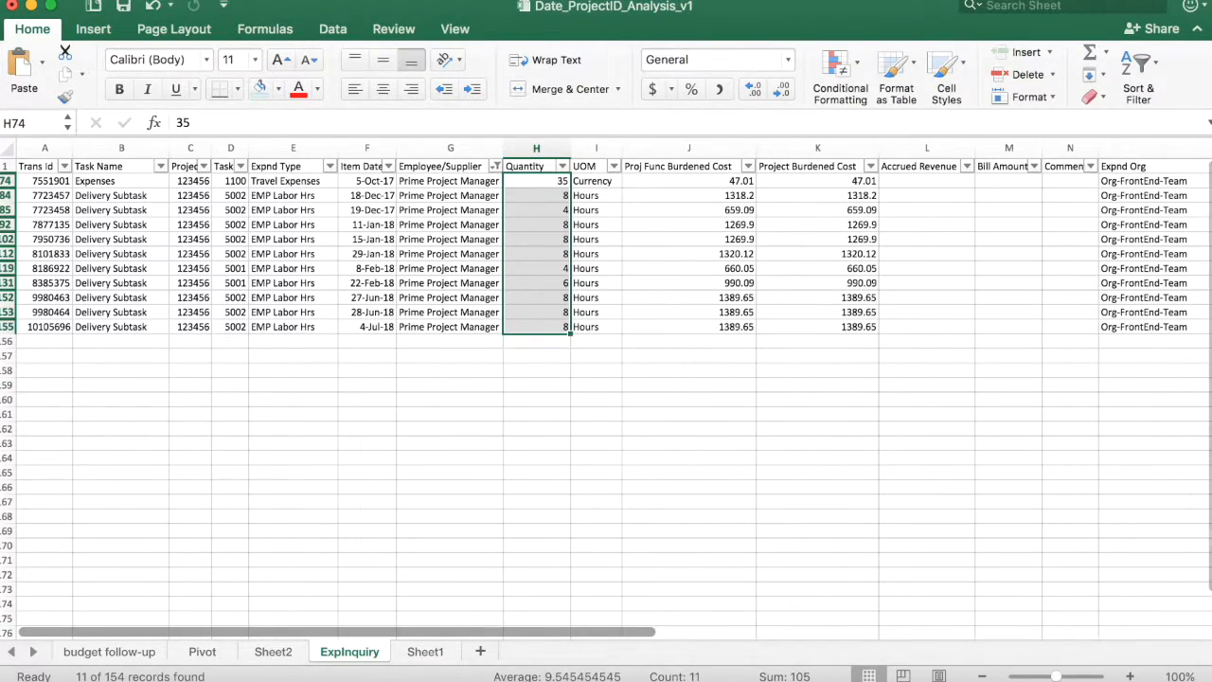
pyautogui.click(613, 167)
pyautogui.click(552, 200)
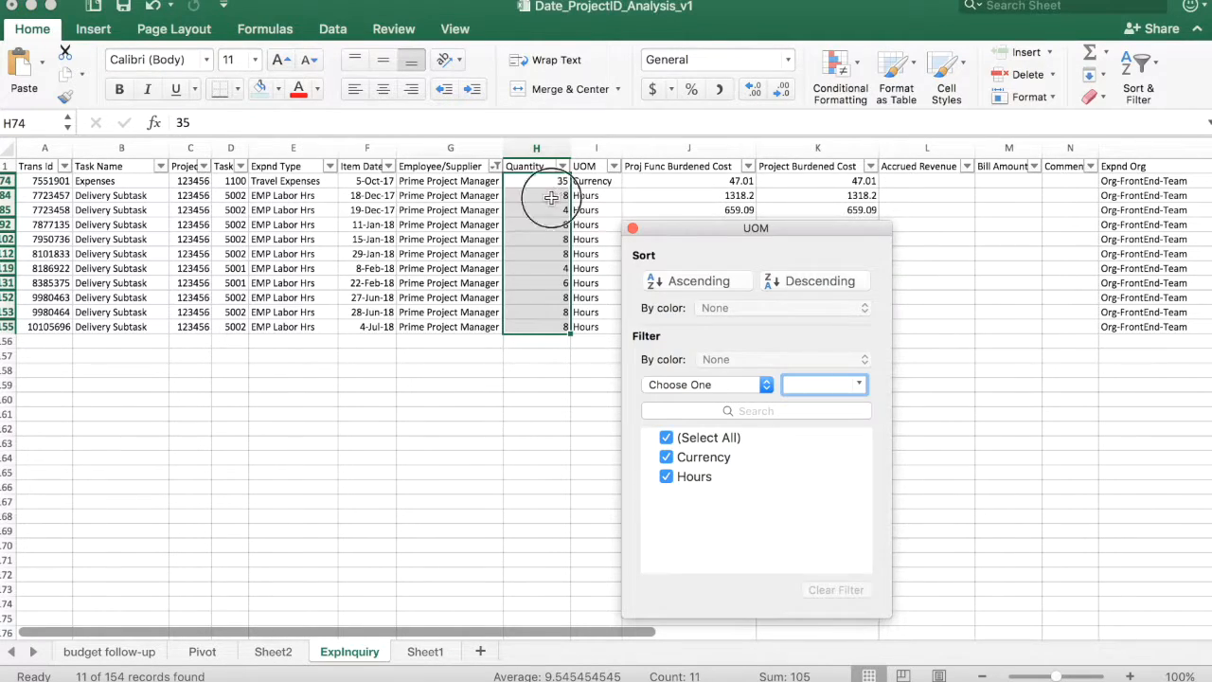
pyautogui.click(527, 210)
pyautogui.moveTo(538, 195); pyautogui.dragTo(534, 323)
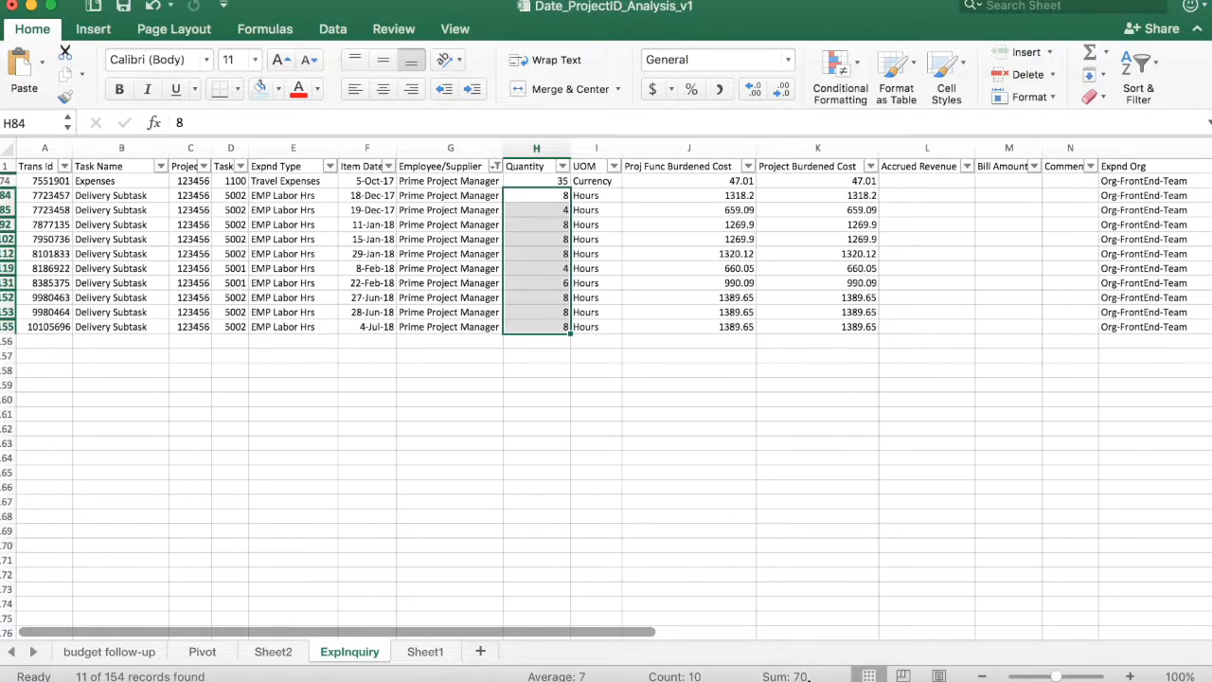
pyautogui.click(273, 651)
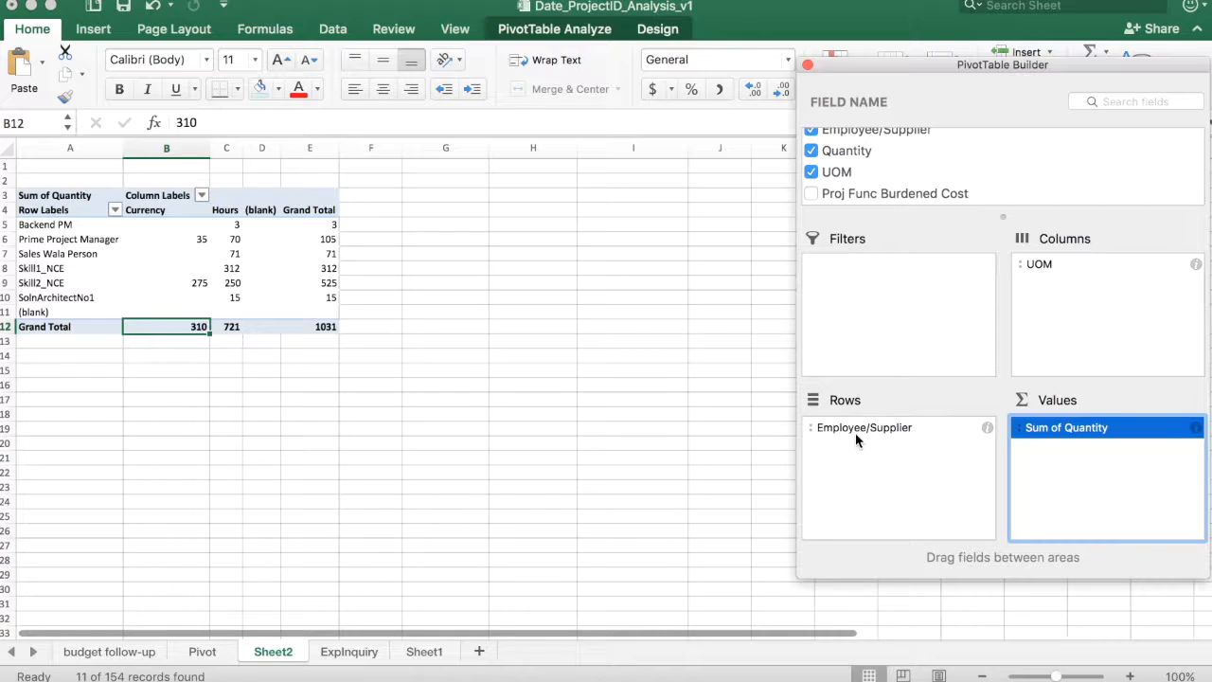
# Move the PivotTable's UOM field from Columns to the Filters area.
pyautogui.click(869, 303)
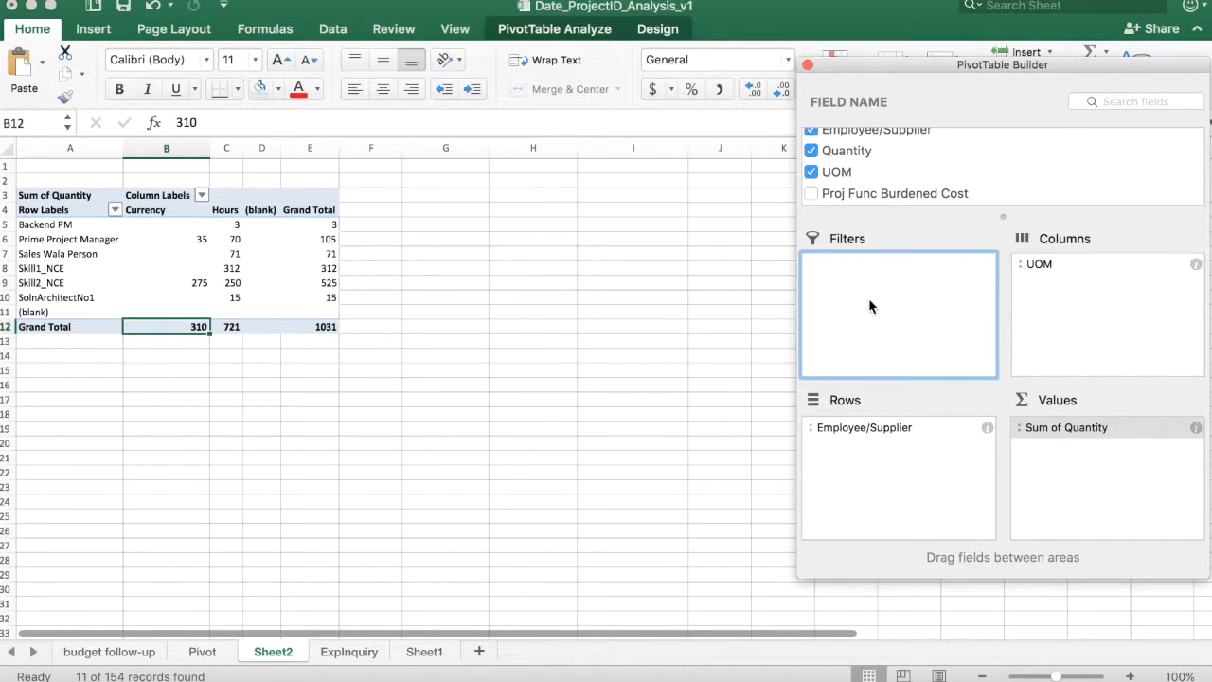
pyautogui.click(202, 197)
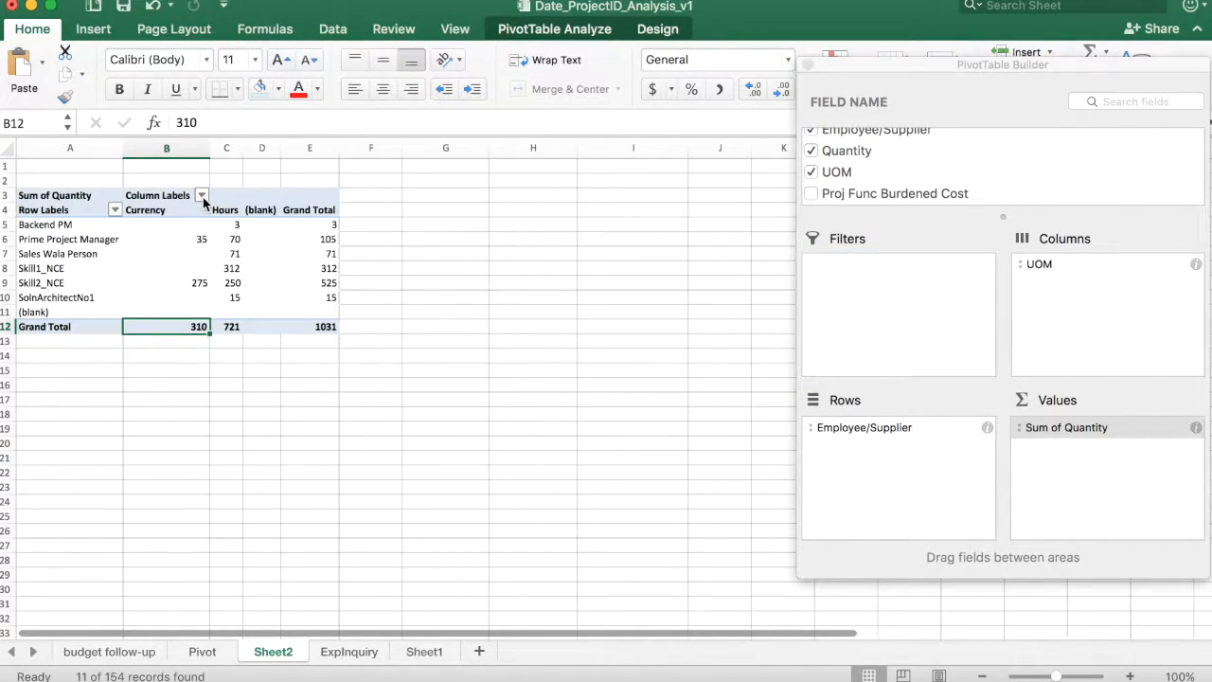
pyautogui.click(976, 169)
pyautogui.scroll(2, 977, 169)
pyautogui.scroll(2, 977, 169)
pyautogui.scroll(-2, 977, 169)
pyautogui.scroll(2, 977, 168)
pyautogui.scroll(-2, 977, 168)
pyautogui.moveTo(838, 193); pyautogui.dragTo(871, 275)
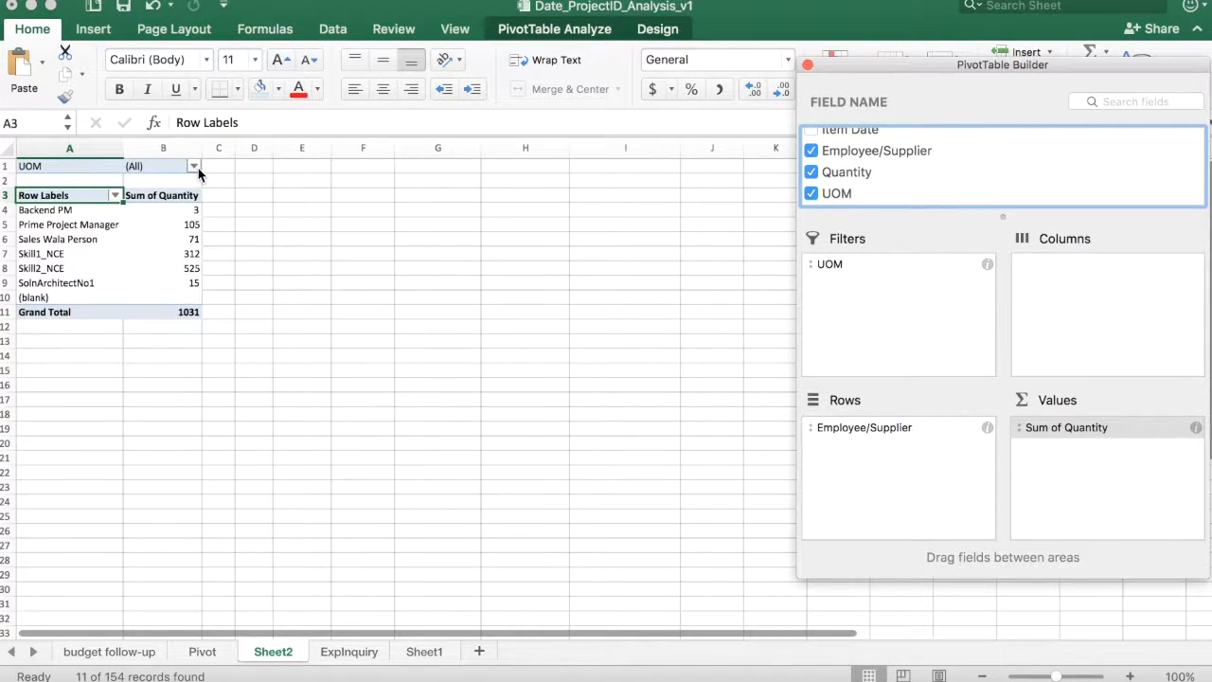
# Filter the PivotTable's UOM field to Hours only and move the field back to the Columns area.
pyautogui.click(195, 167)
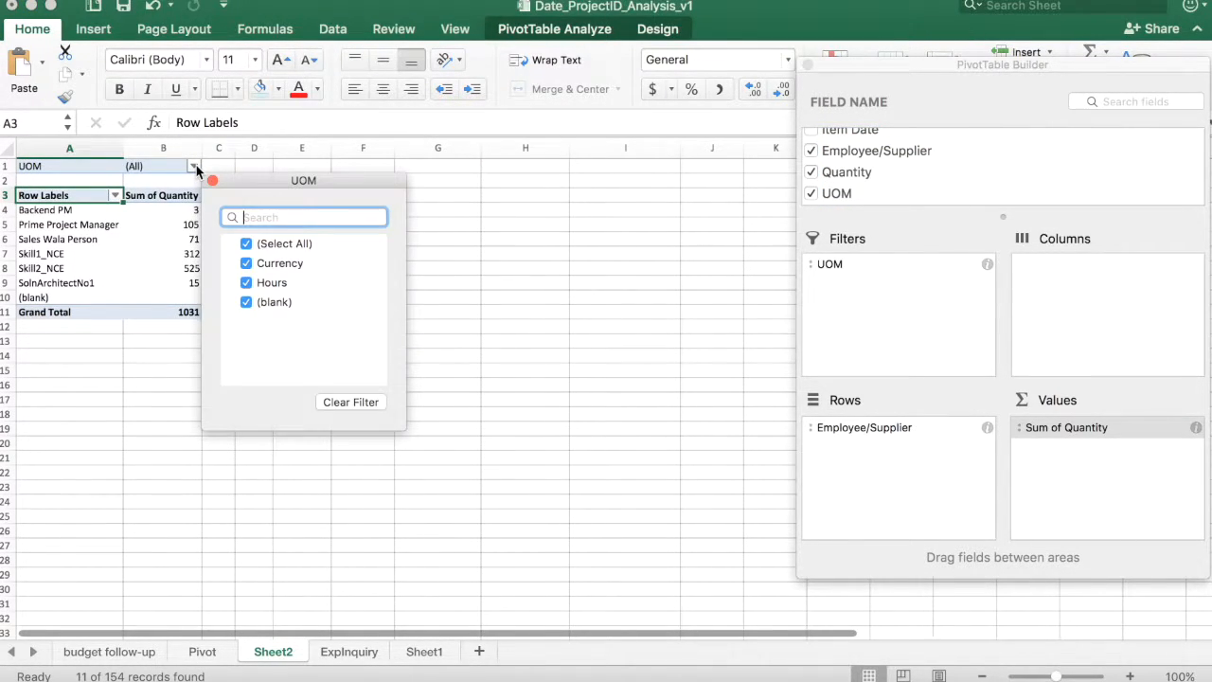
pyautogui.click(246, 264)
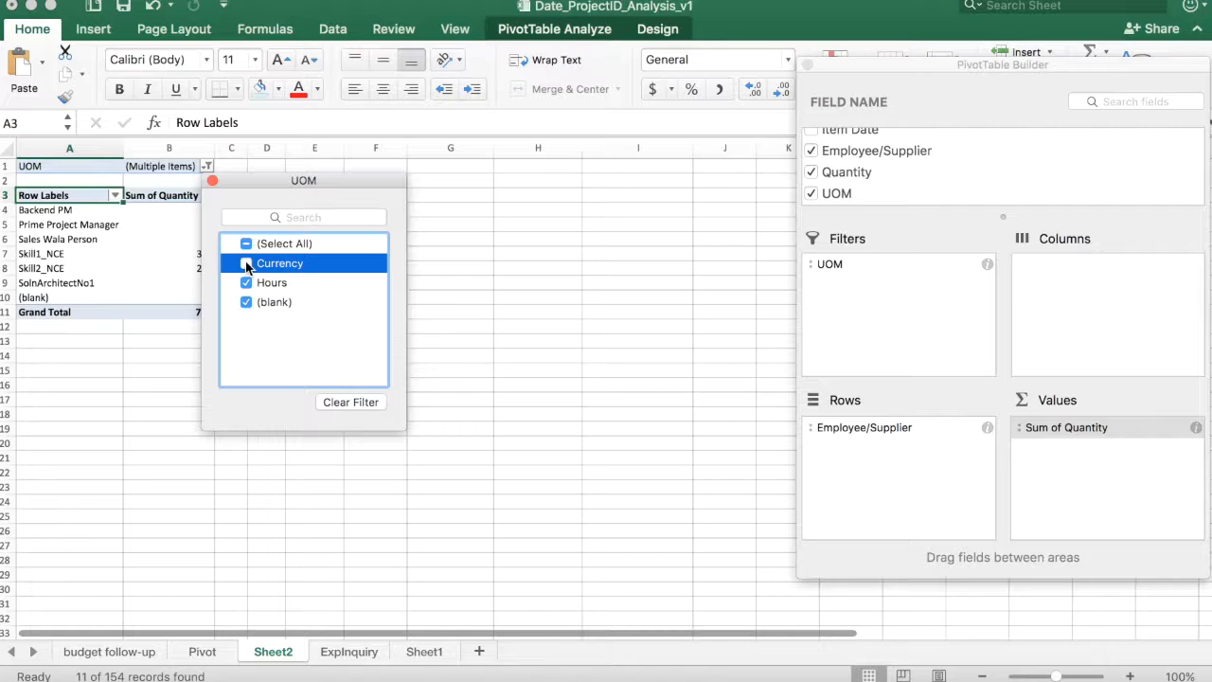
pyautogui.click(247, 303)
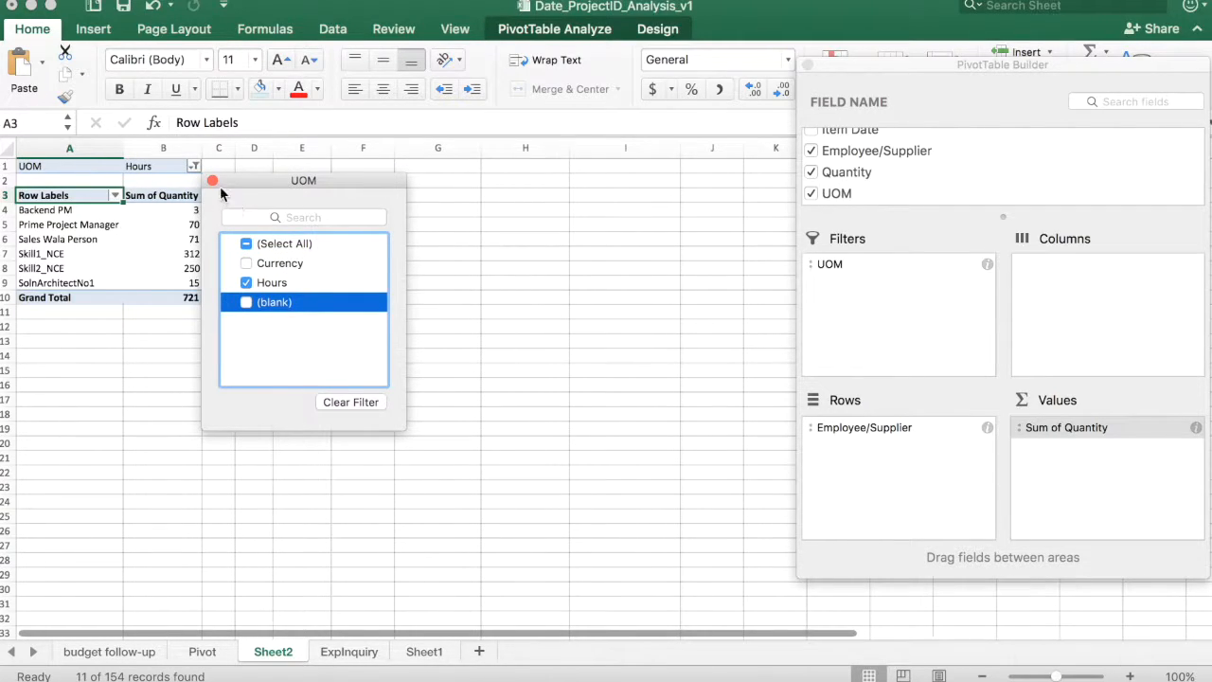
pyautogui.click(212, 181)
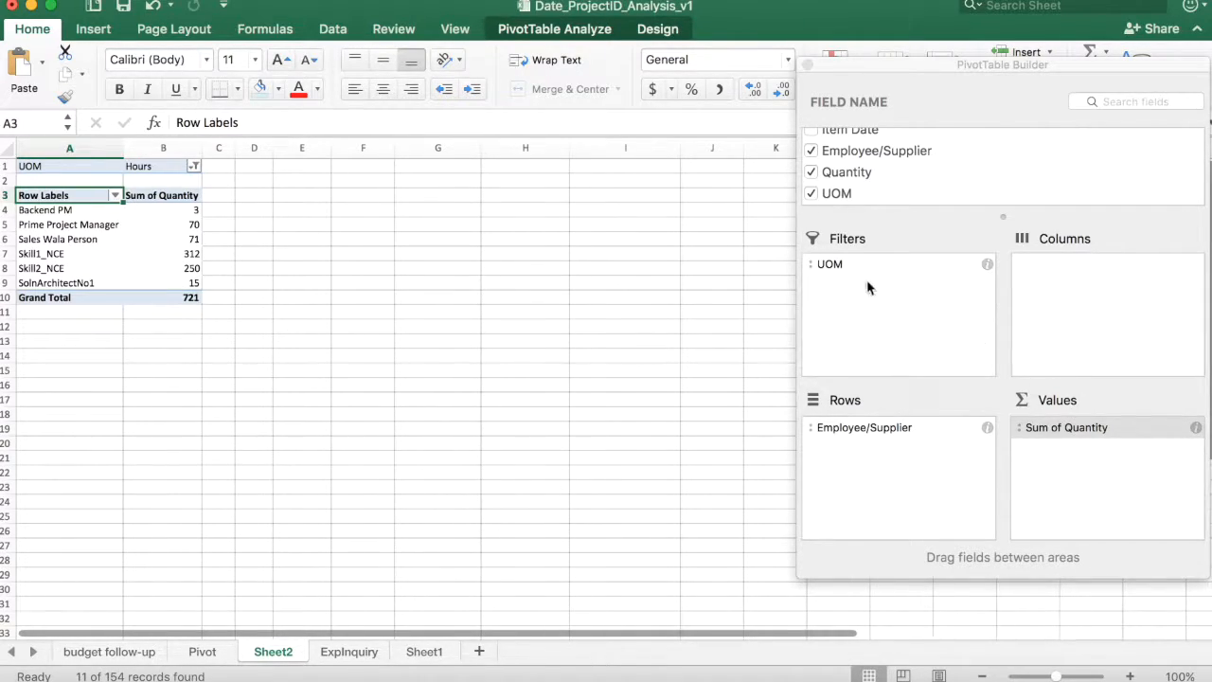
pyautogui.click(822, 263)
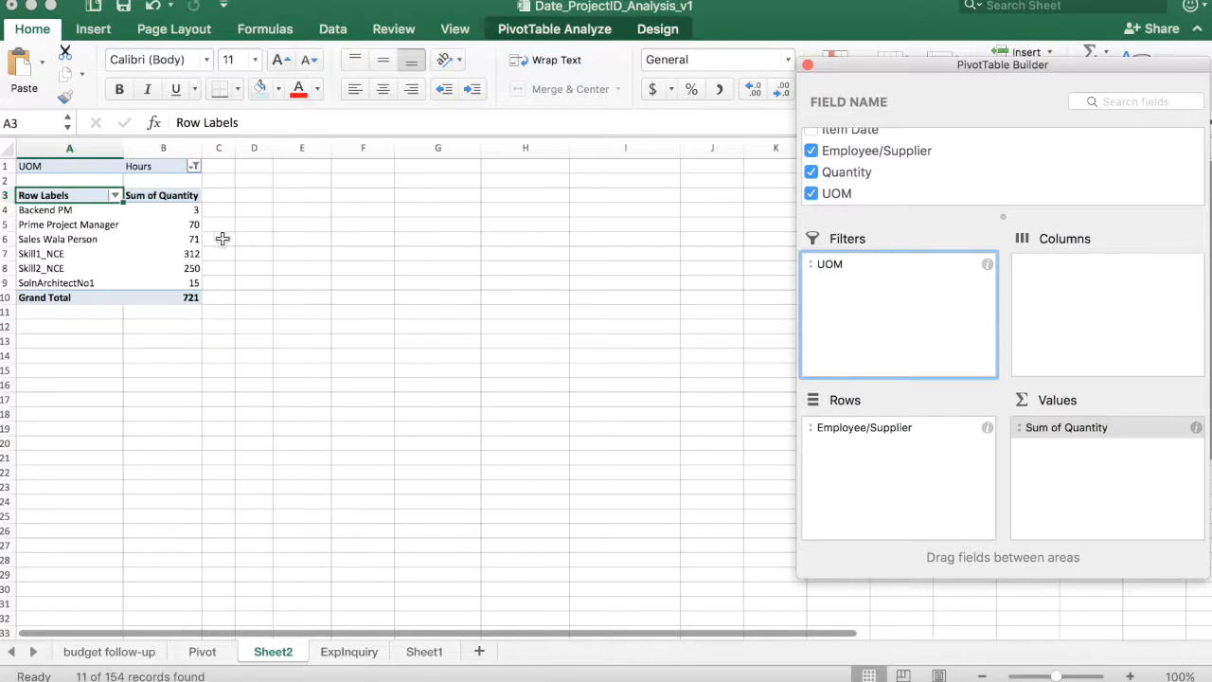
pyautogui.moveTo(830, 271); pyautogui.dragTo(1075, 303)
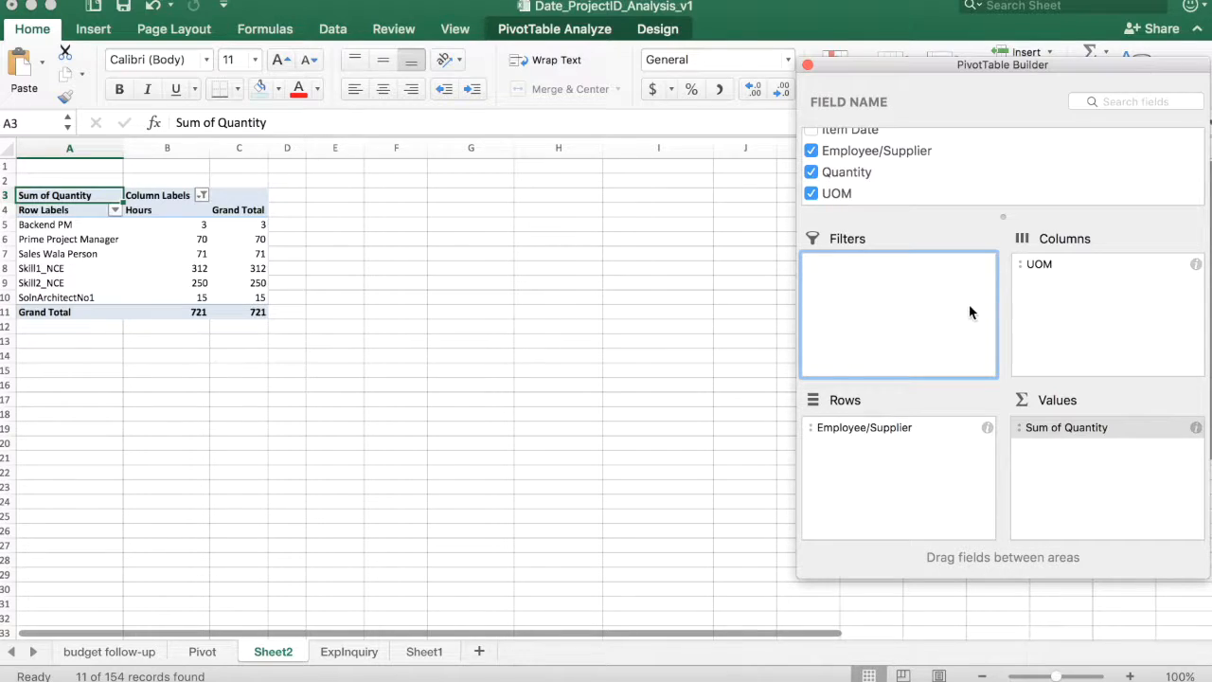
# Add the Task field to the PivotTable and place it in the Filters area instead of Values.
pyautogui.scroll(5, 978, 167)
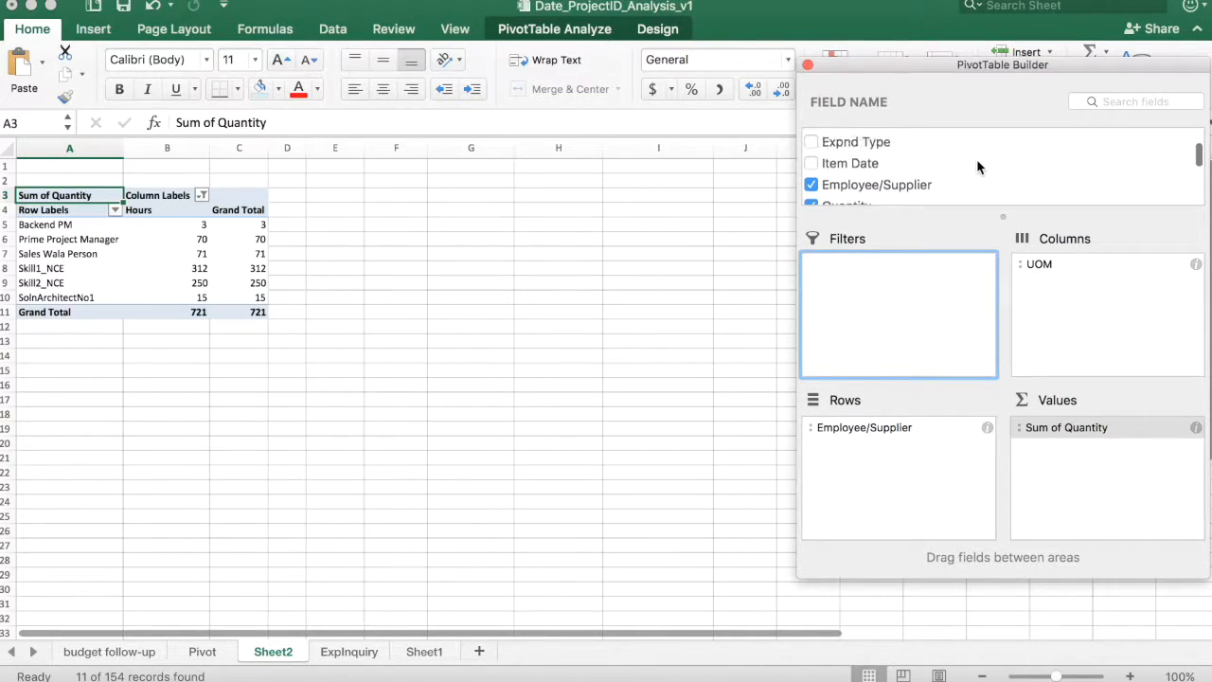
pyautogui.scroll(2, 979, 168)
pyautogui.scroll(-1, 979, 167)
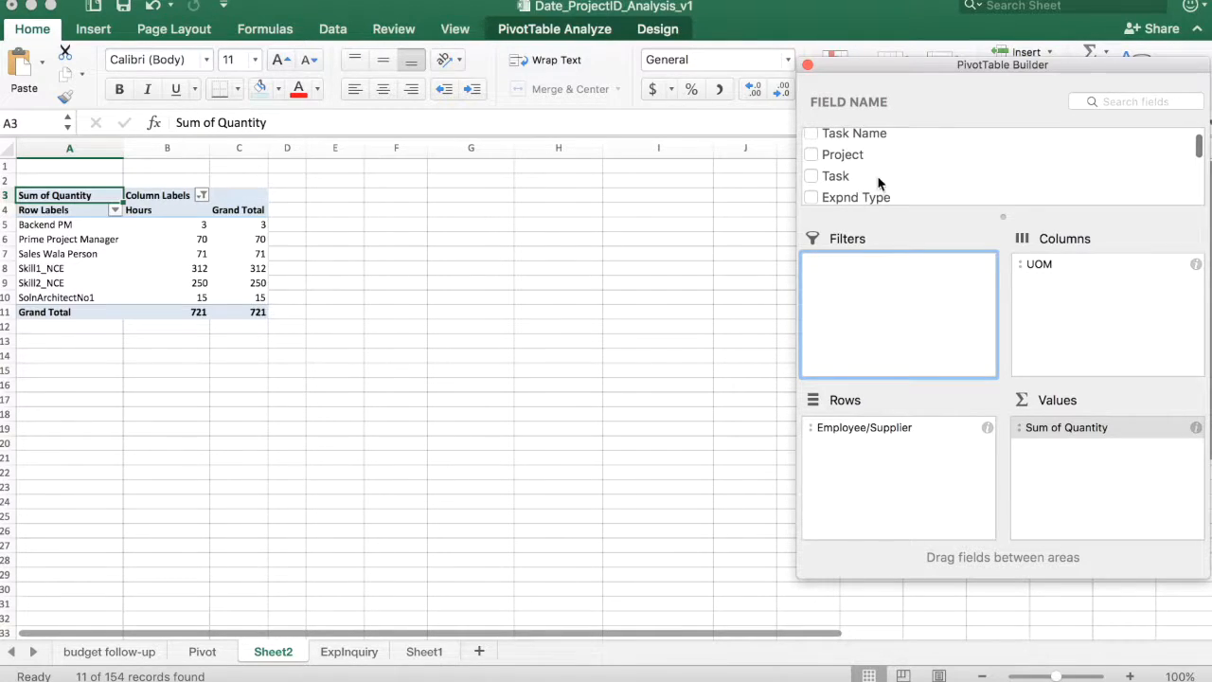
pyautogui.click(811, 177)
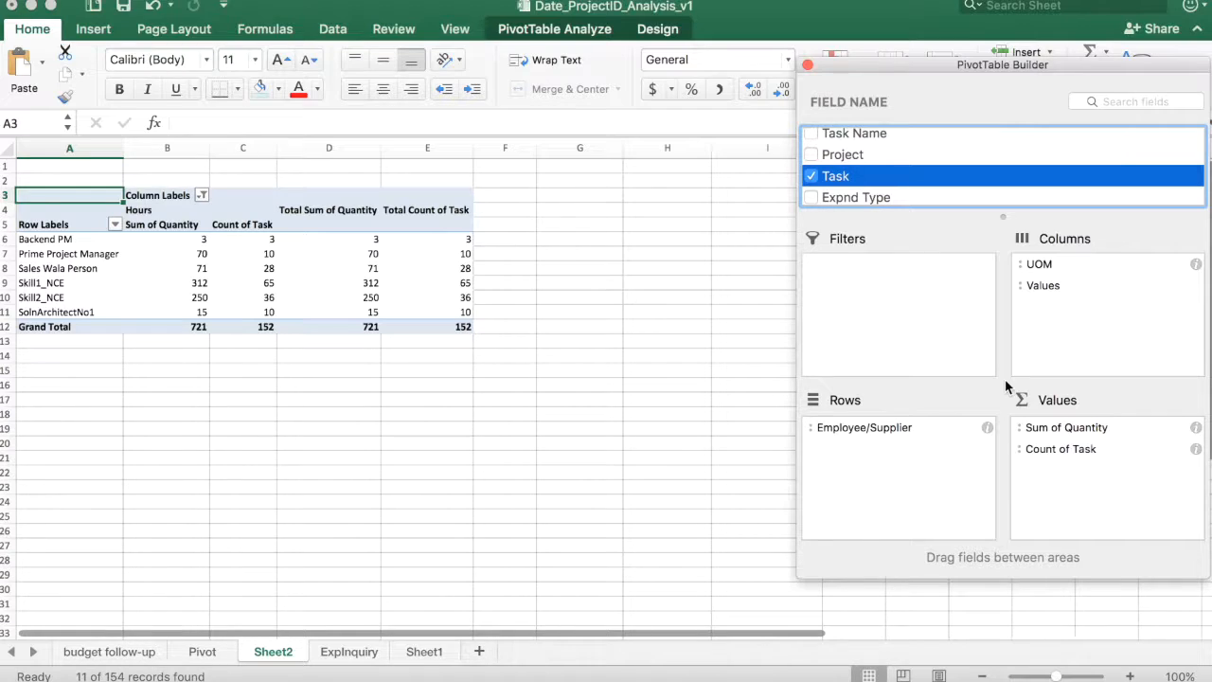
pyautogui.moveTo(1037, 453); pyautogui.dragTo(869, 292)
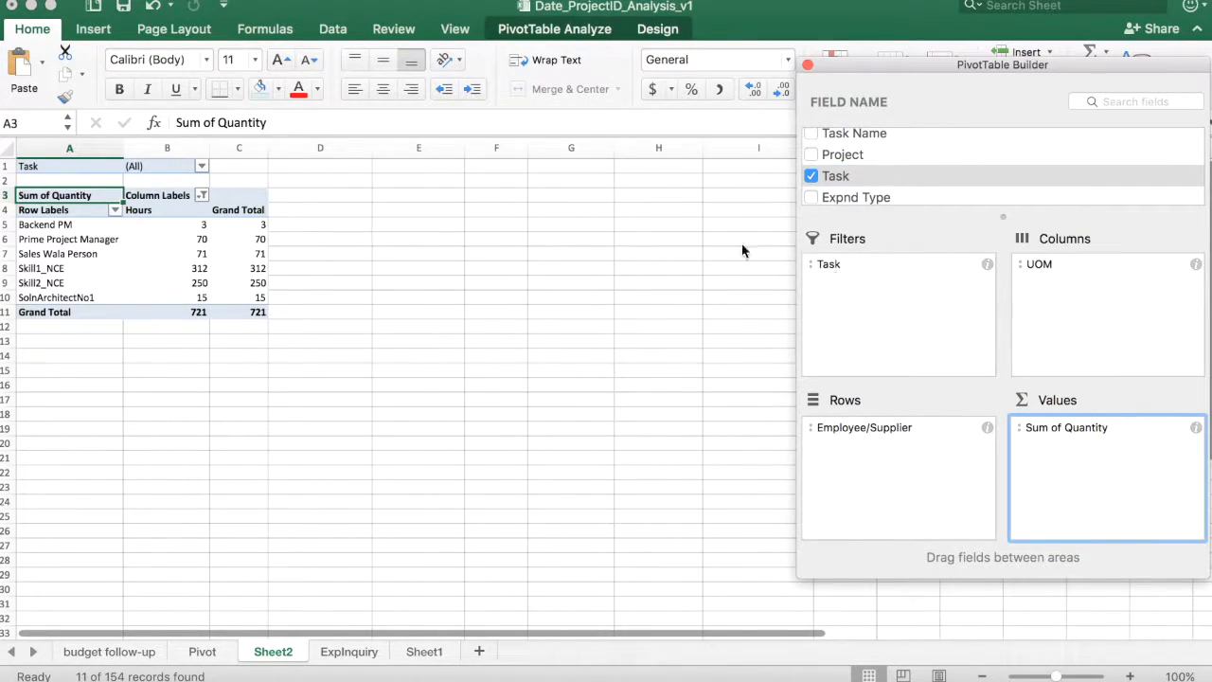
pyautogui.click(202, 167)
pyautogui.click(201, 168)
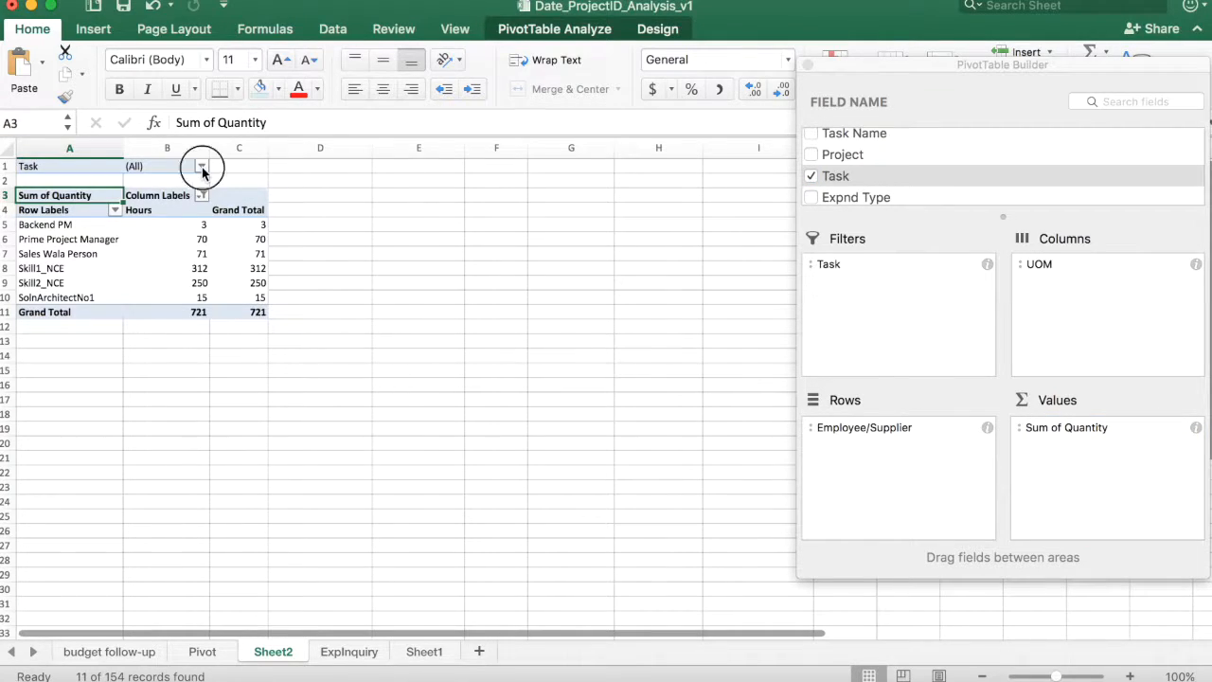
pyautogui.click(201, 168)
# Add Task Name to the PivotTable's Filters area and remove the Task field from it.
pyautogui.moveTo(854, 133); pyautogui.dragTo(857, 287)
pyautogui.click(840, 267)
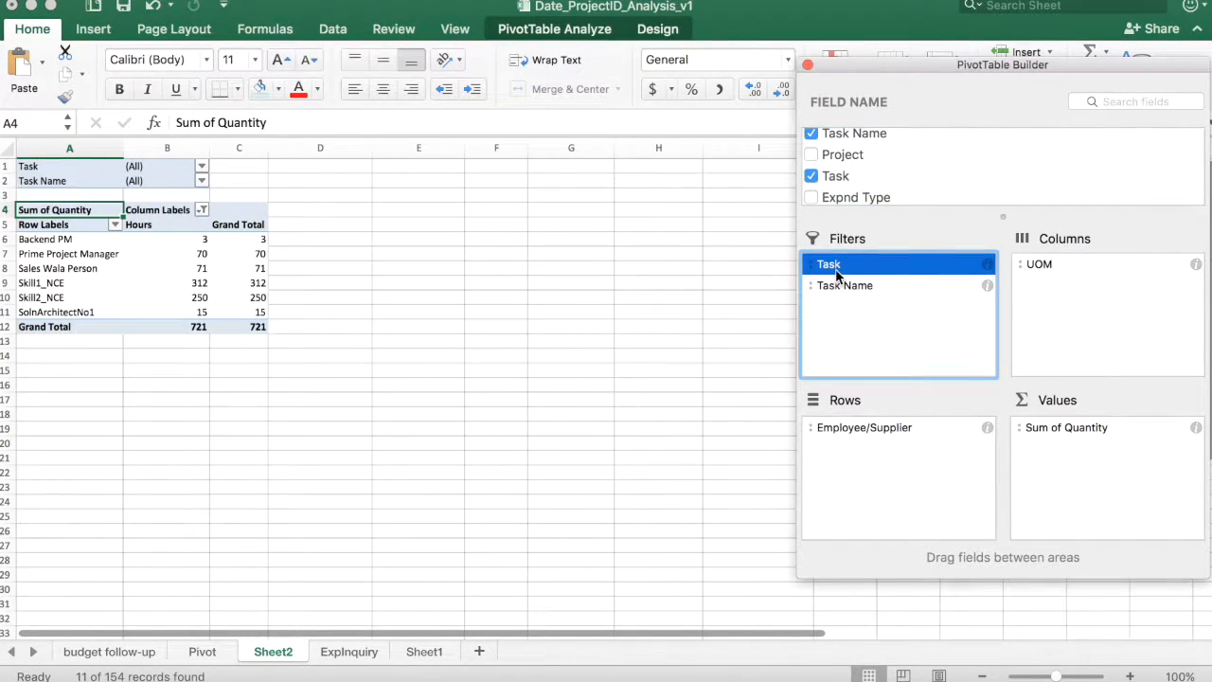
pyautogui.click(888, 459)
# Exclude Presales: Scoping and (blank) from the PivotTable through the Task Name filter.
pyautogui.click(201, 181)
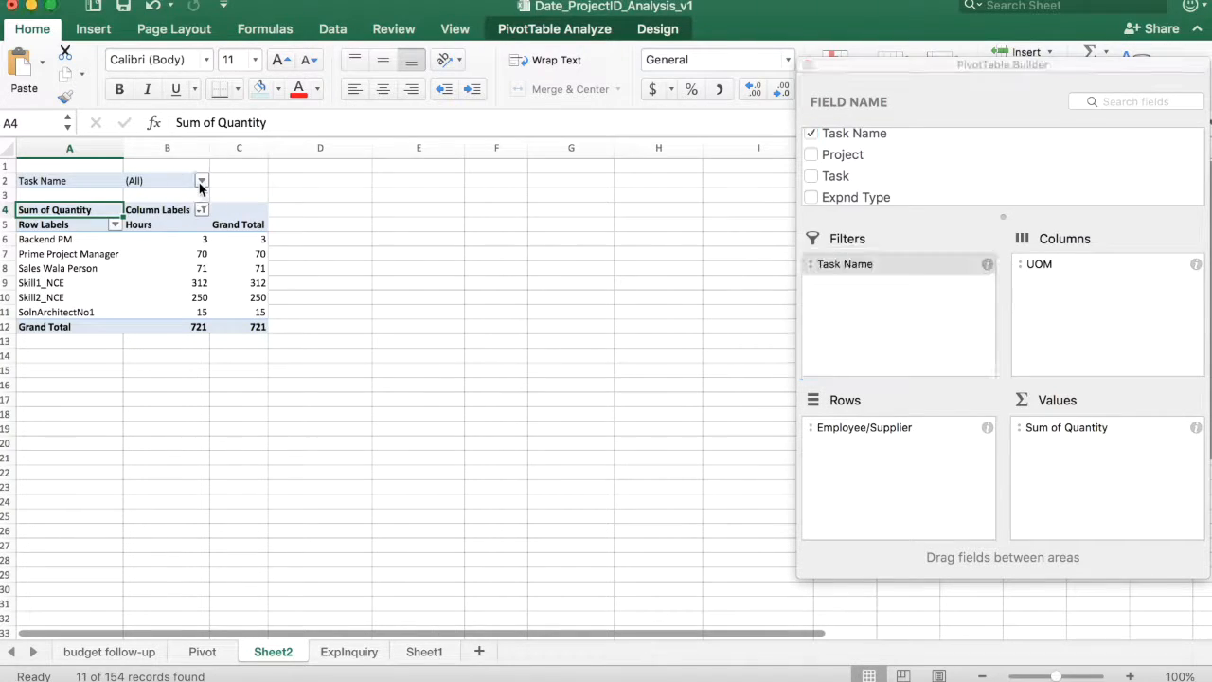
pyautogui.click(201, 185)
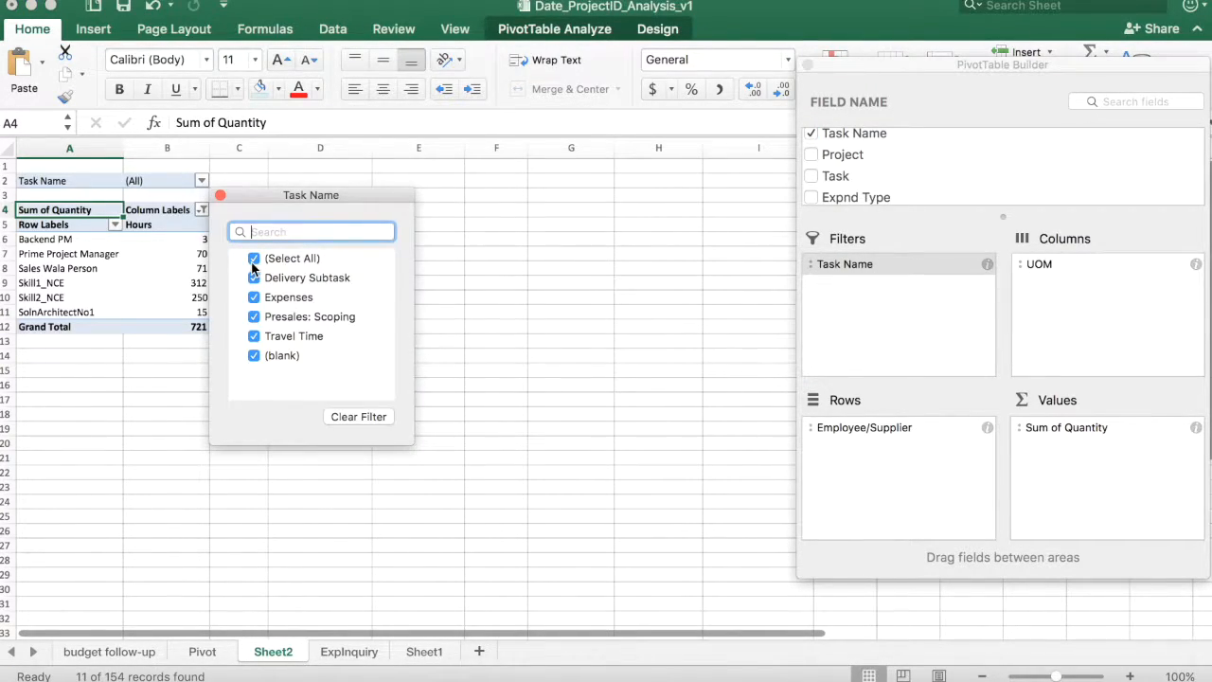
pyautogui.click(256, 323)
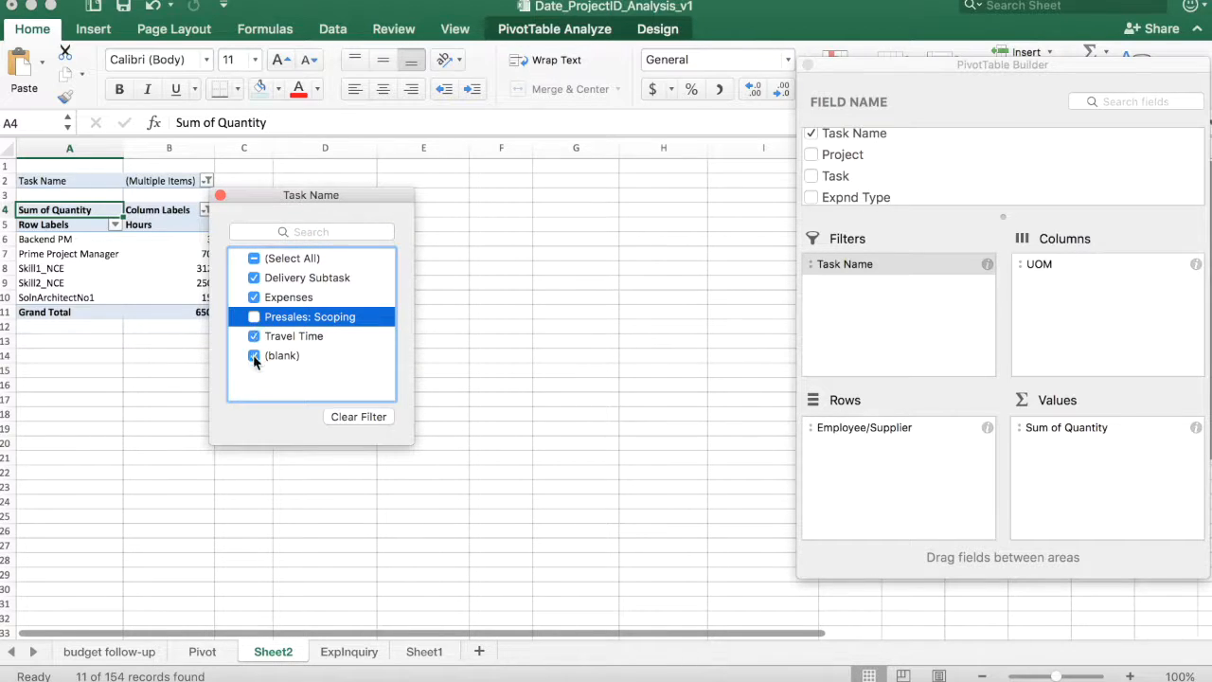
pyautogui.click(253, 355)
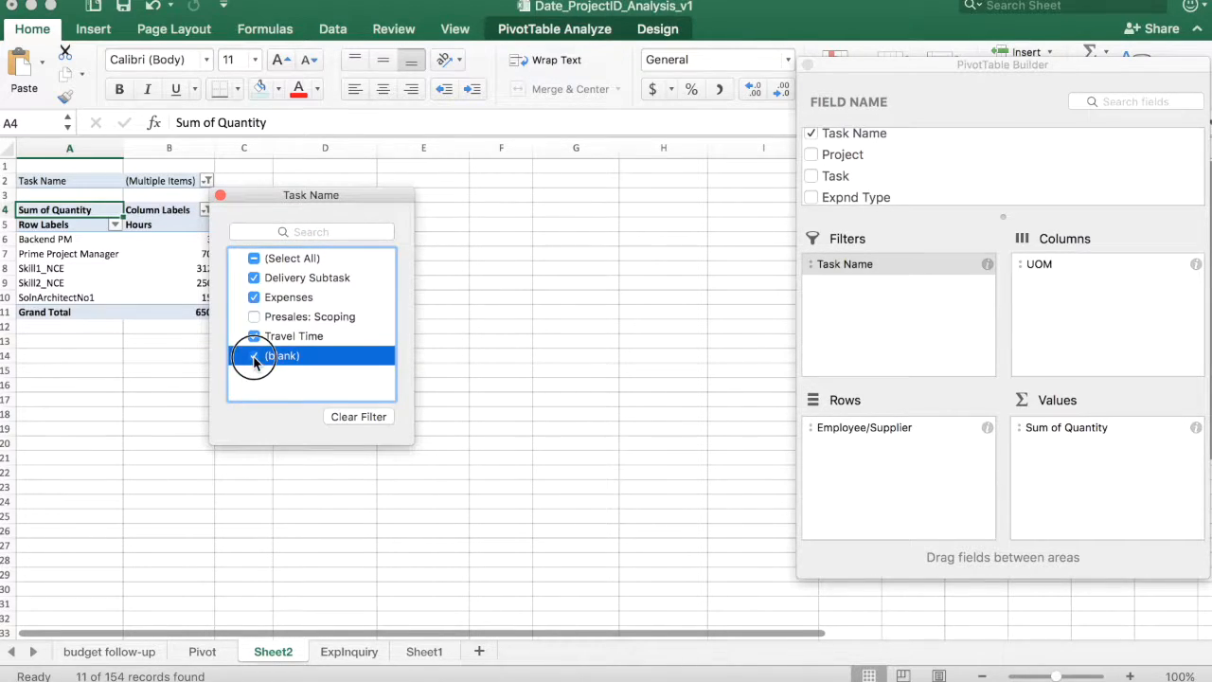
pyautogui.click(220, 196)
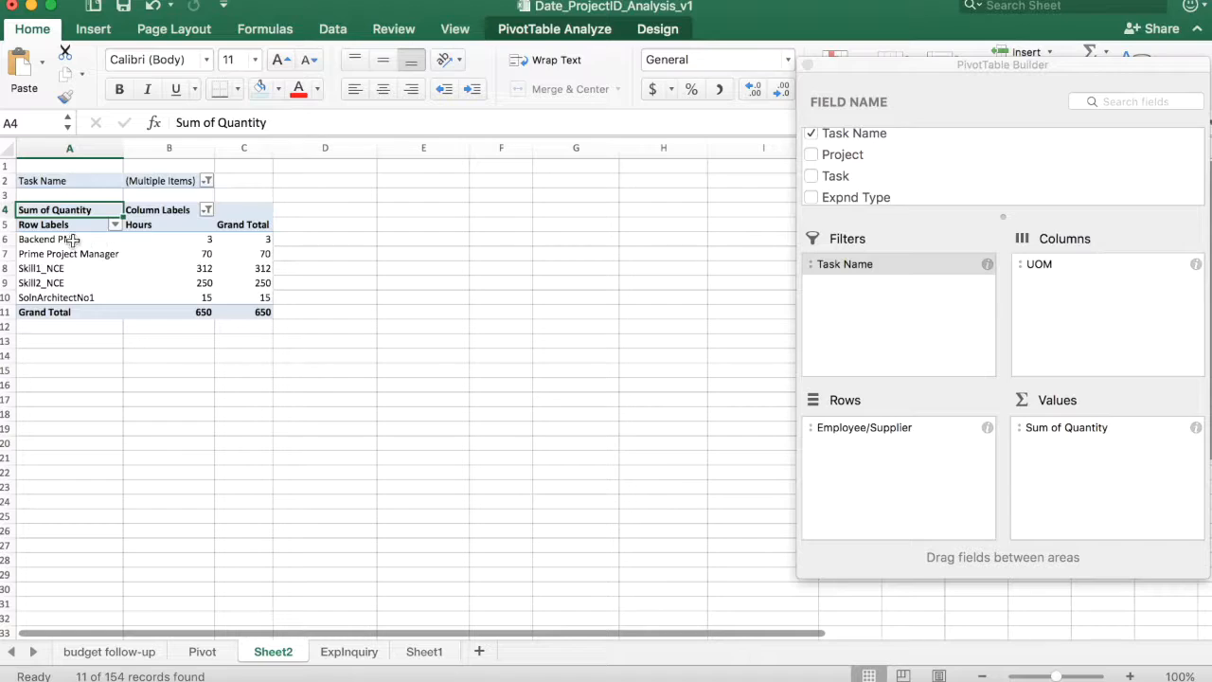
# Include Currency alongside Hours in the PivotTable's UOM column filter.
pyautogui.click(206, 210)
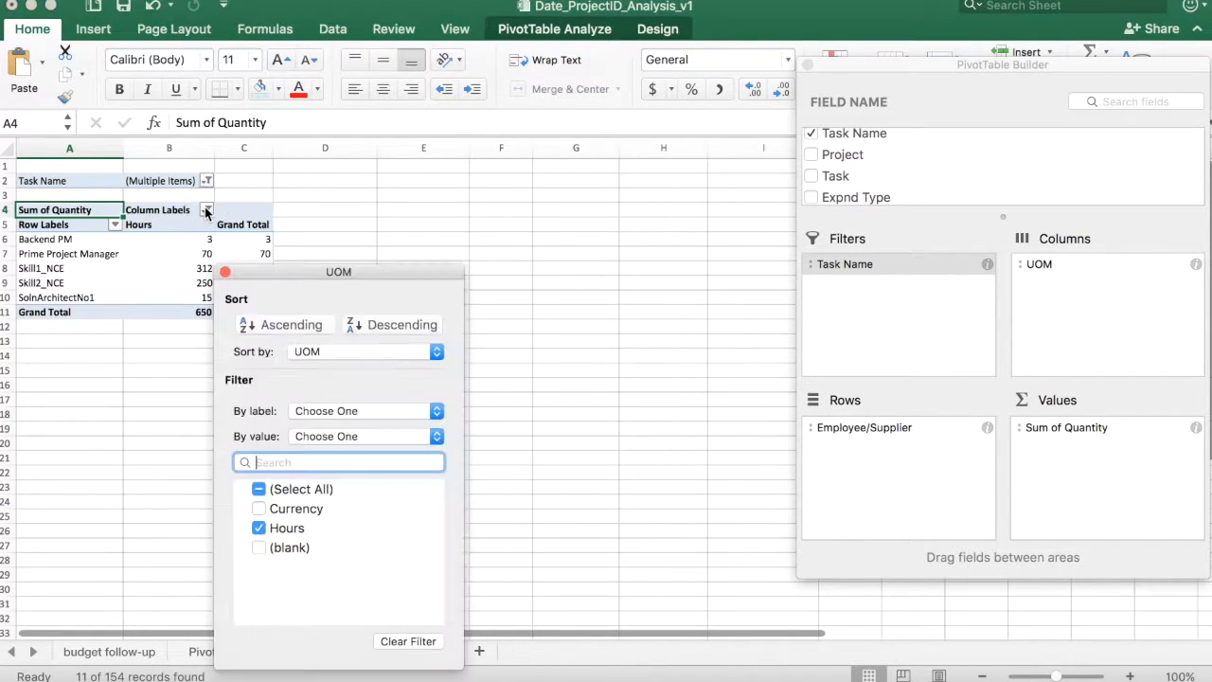
pyautogui.click(259, 510)
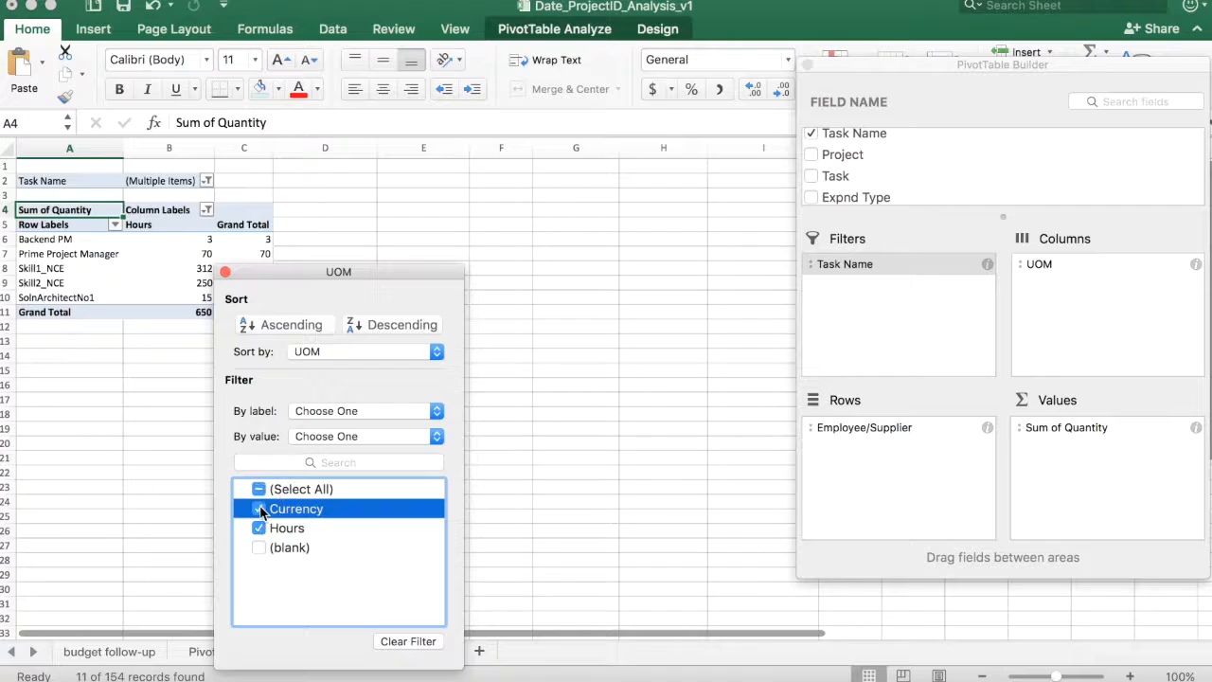
pyautogui.click(224, 272)
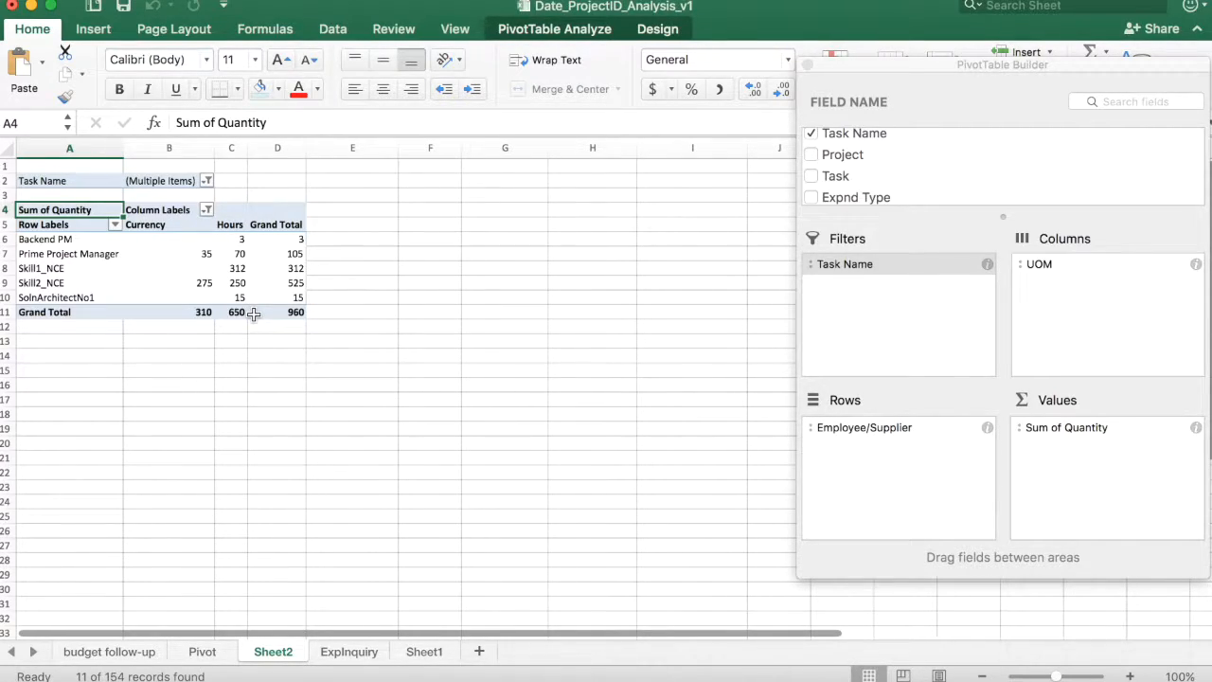
# Switch to the Pivot sheet to look at its existing PivotTables.
pyautogui.click(148, 267)
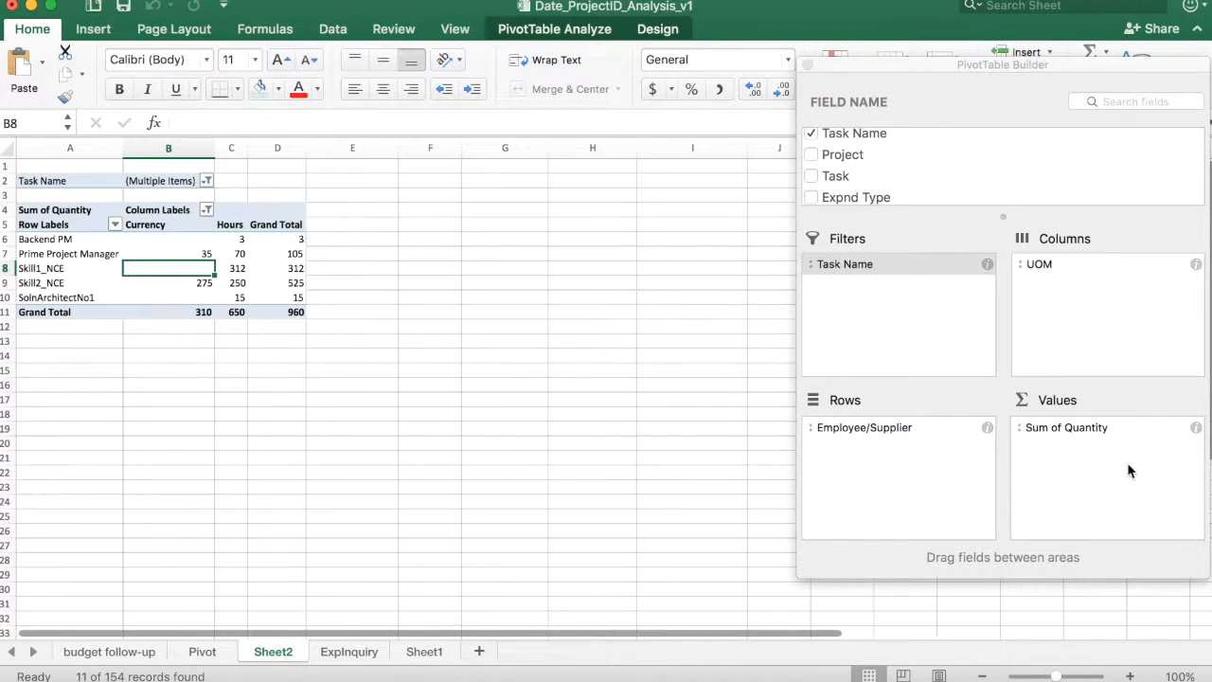
pyautogui.click(1098, 434)
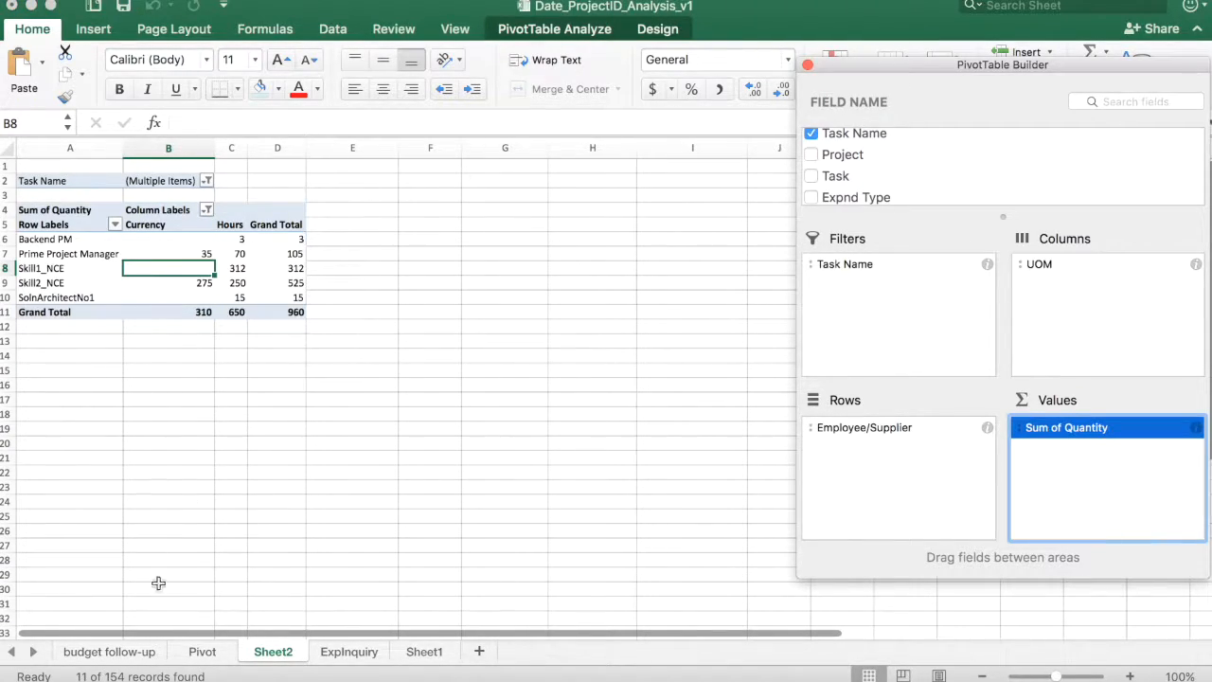
pyautogui.click(194, 651)
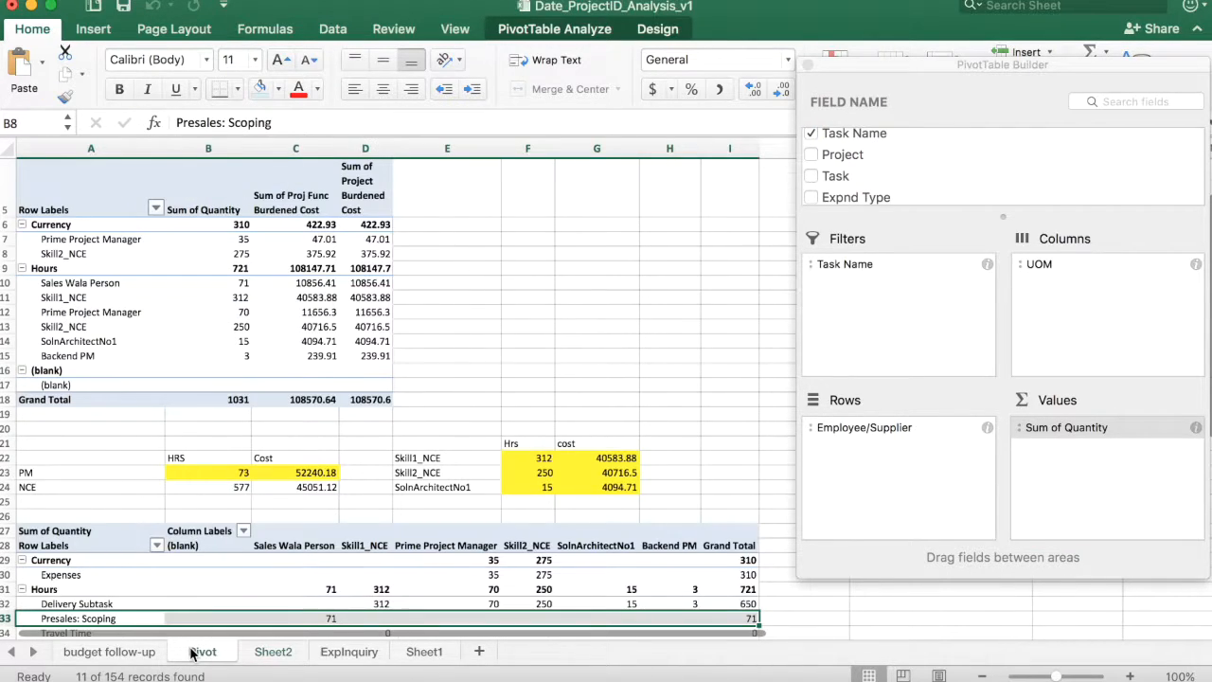
# Review the Pivot sheet's two PivotTables, examining the Travel Time row and the Backend PM grand total in the lower one.
pyautogui.scroll(2, 218, 255)
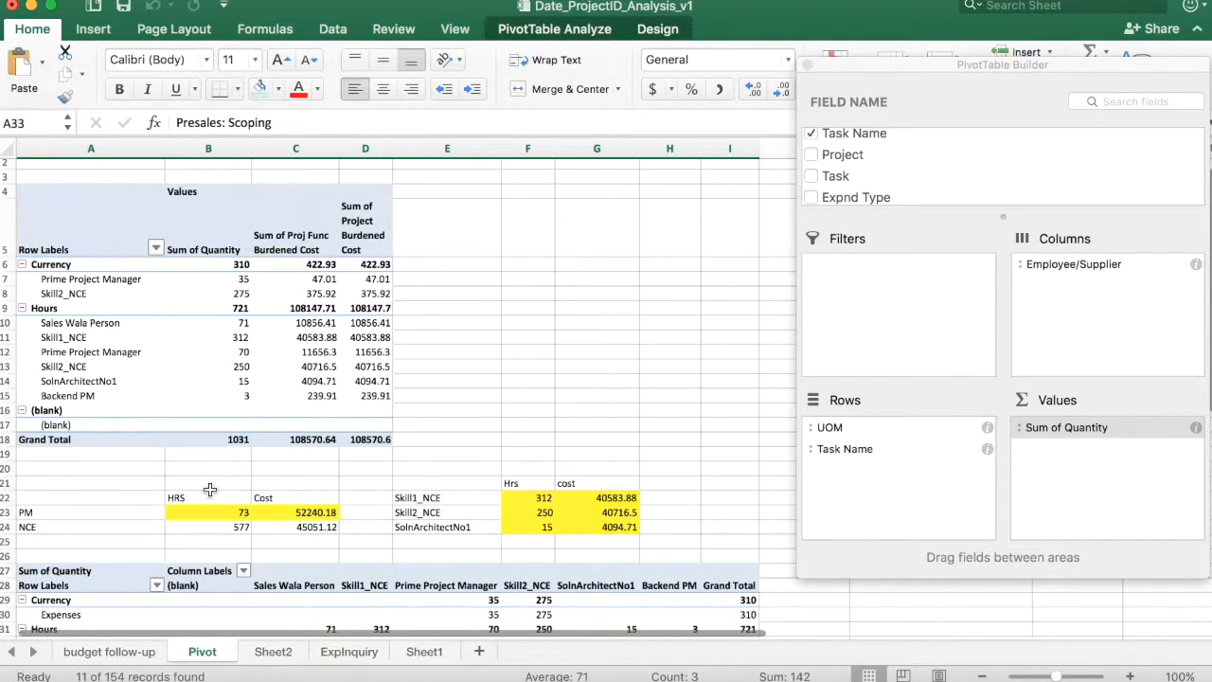
pyautogui.scroll(-2, 140, 369)
pyautogui.scroll(-6, 140, 369)
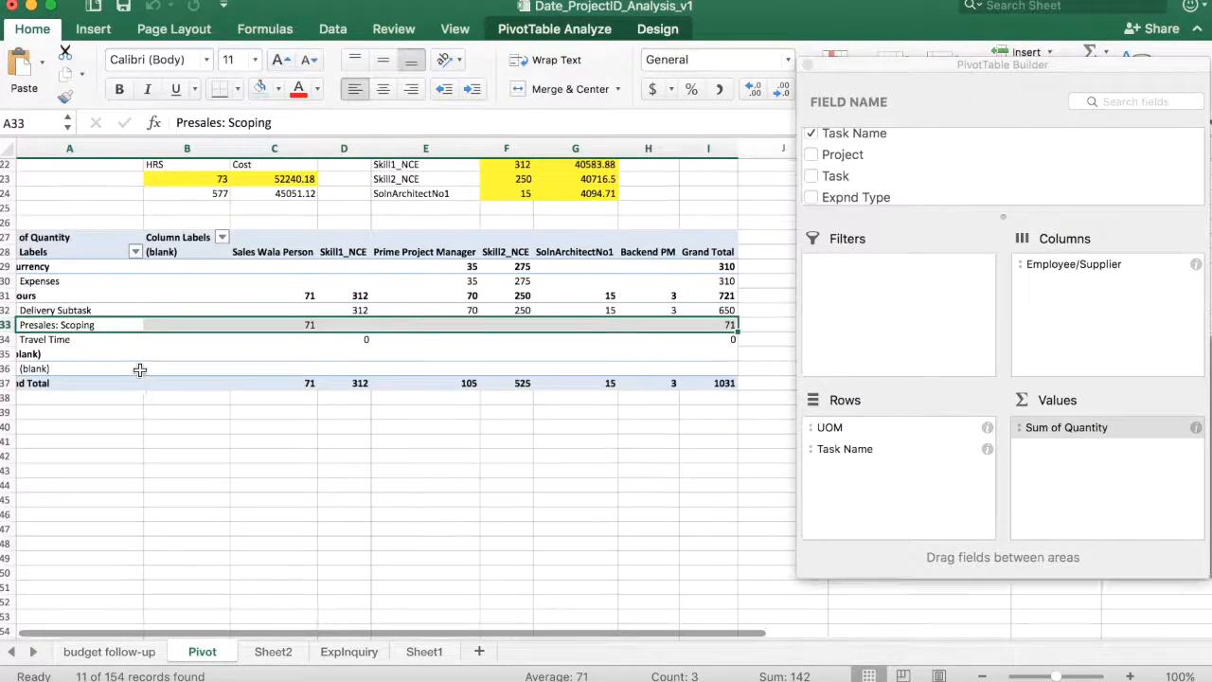
pyautogui.scroll(7, 87, 359)
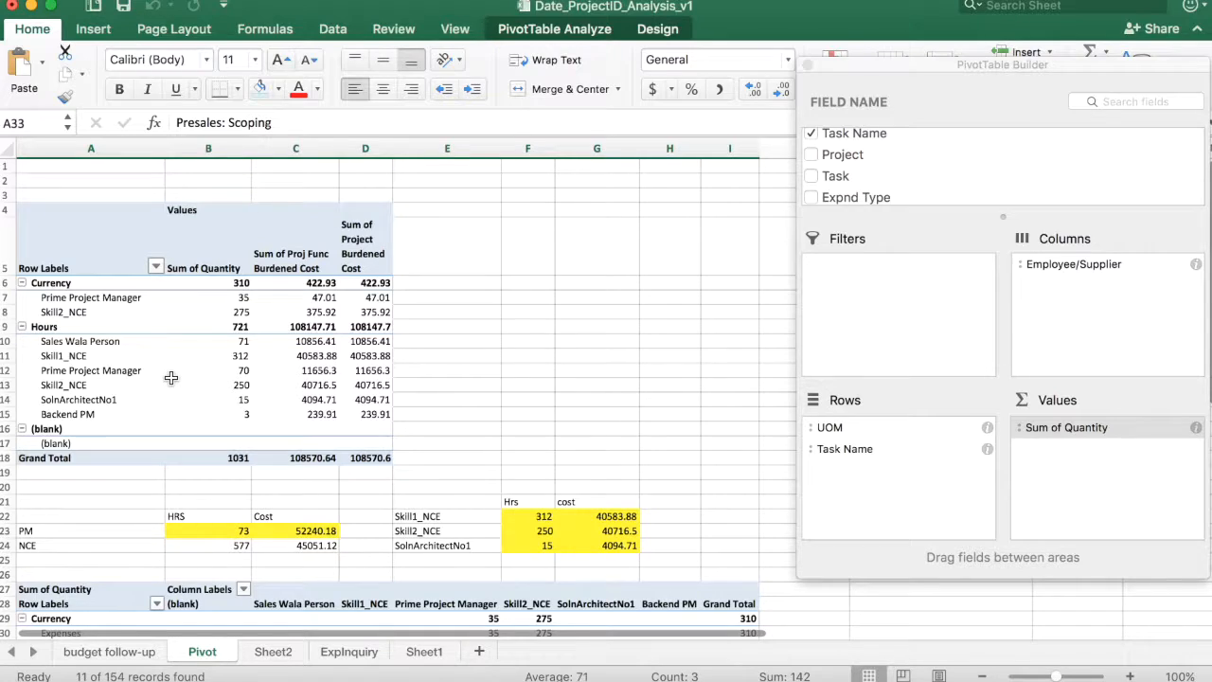
pyautogui.scroll(-3, 83, 527)
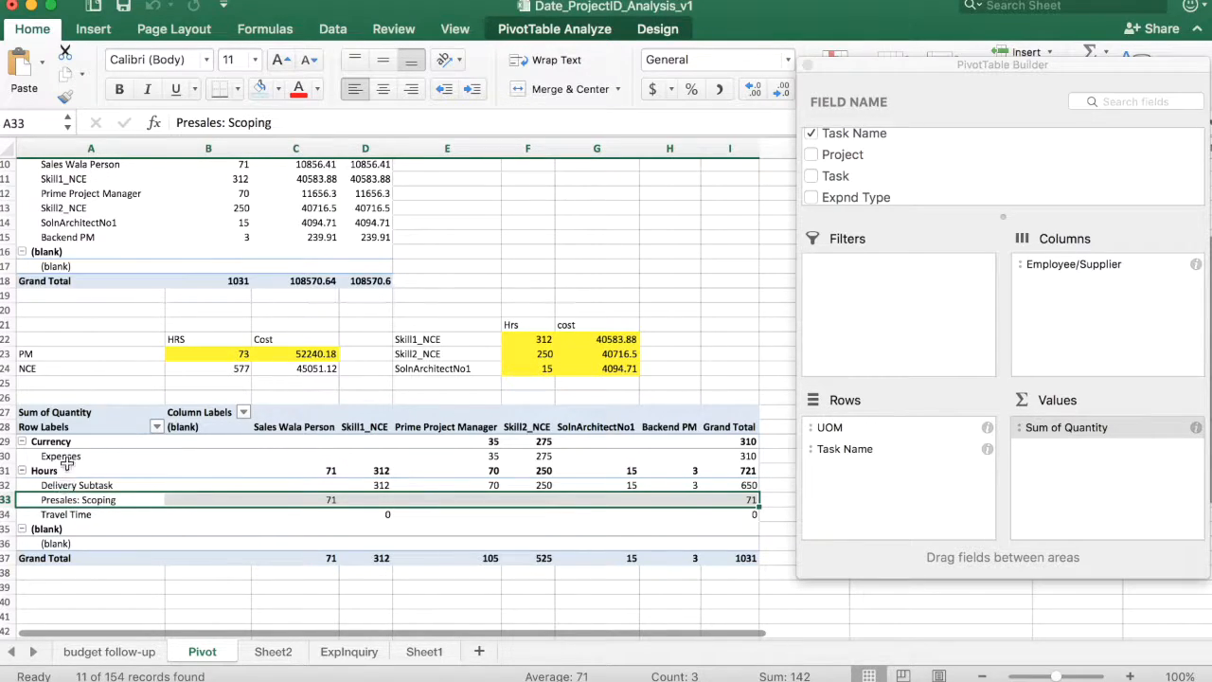
pyautogui.click(78, 515)
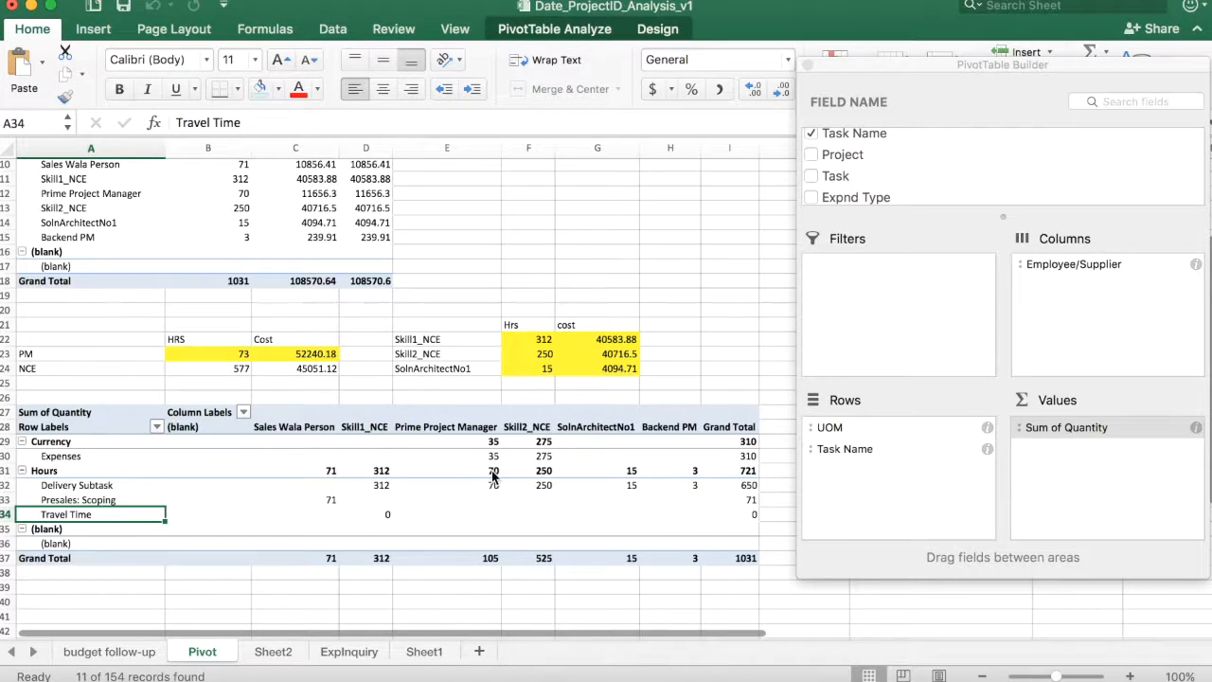
pyautogui.click(669, 558)
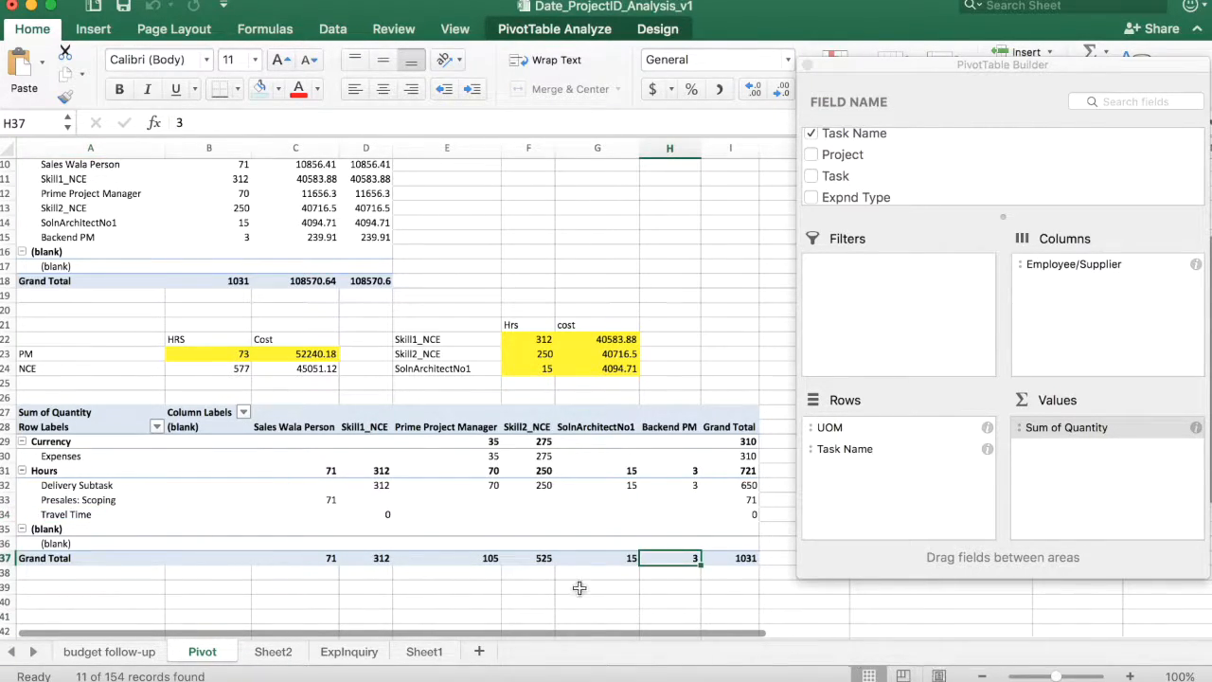